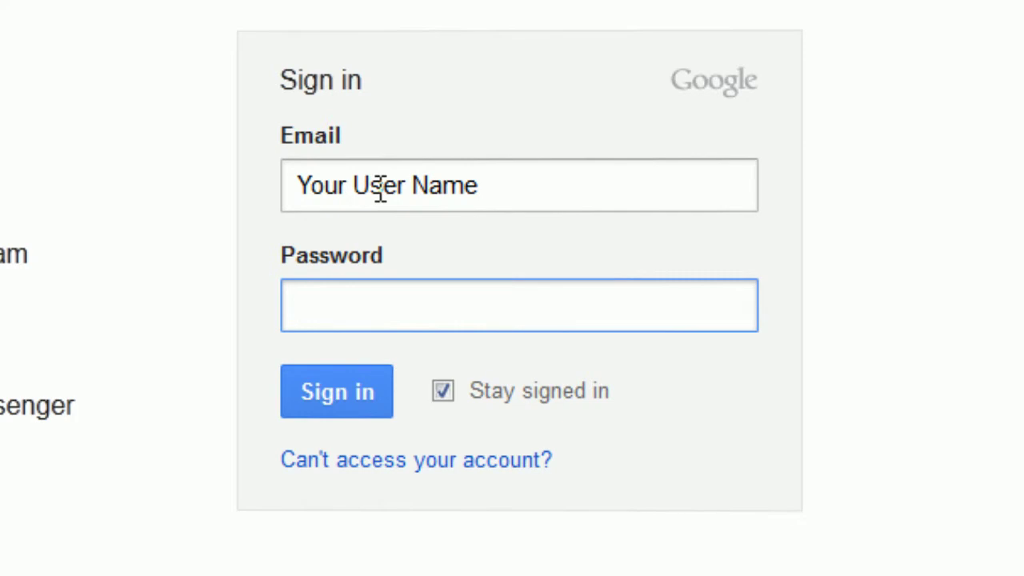
- Enter the account password and sign in to Google with the option to stay signed in
type("•••••••")
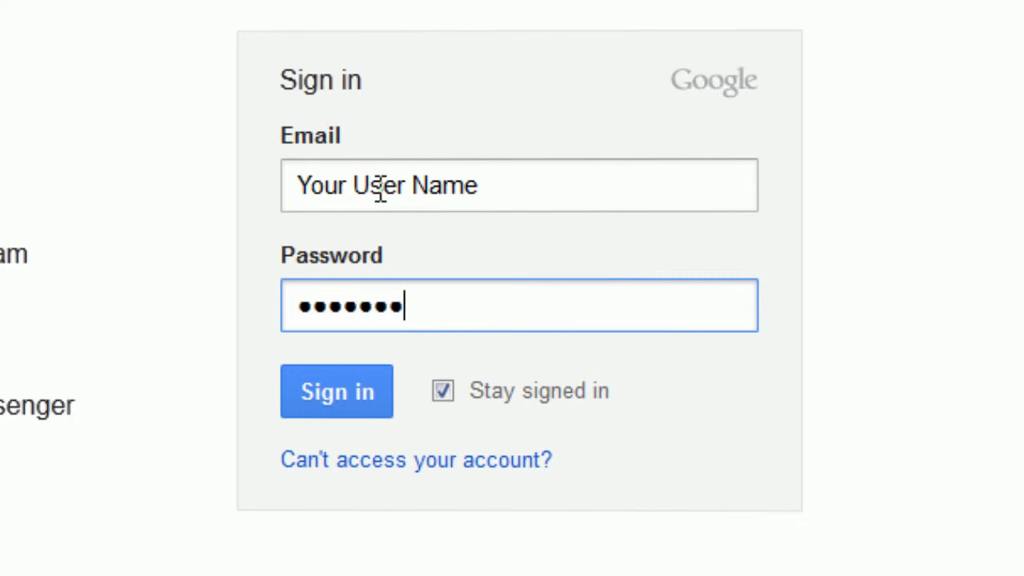
type("•••••")
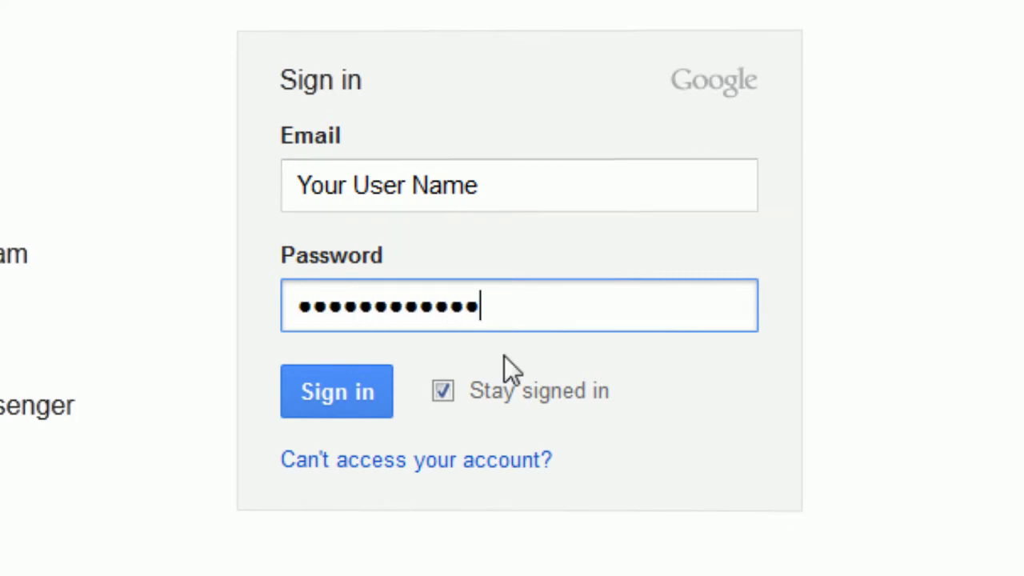
left_click(443, 390)
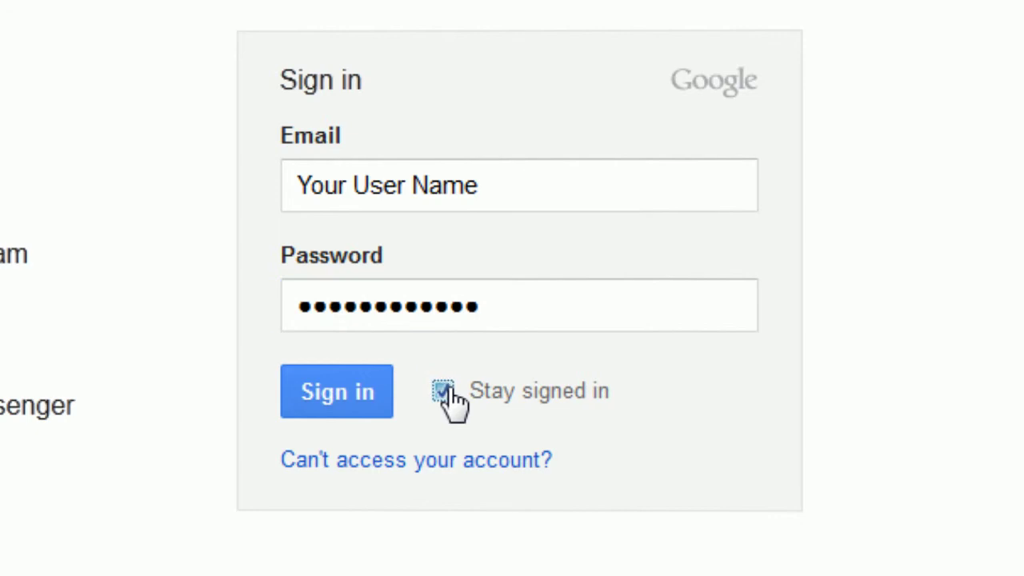
left_click(346, 397)
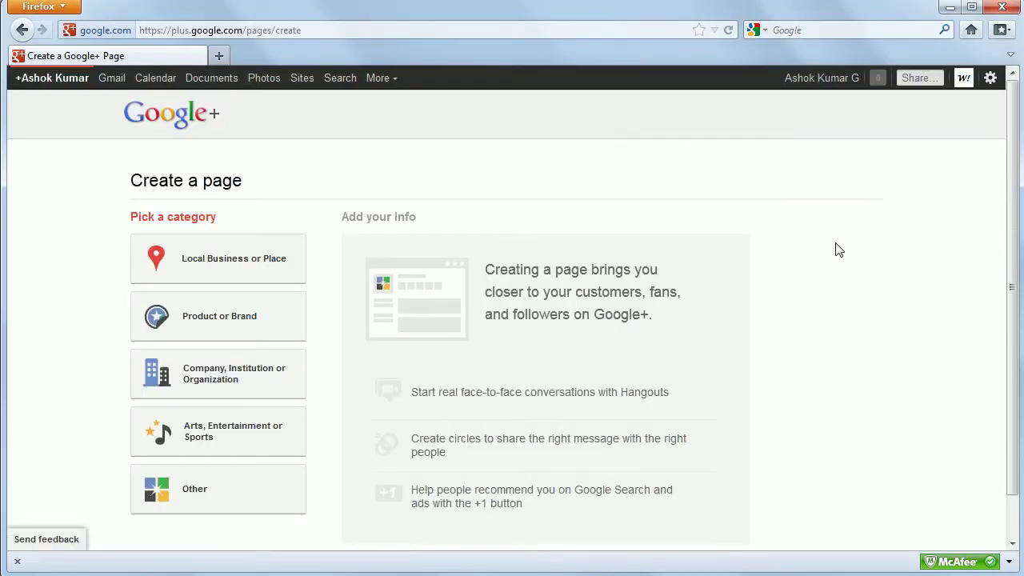
scroll(837, 250, "down", 1)
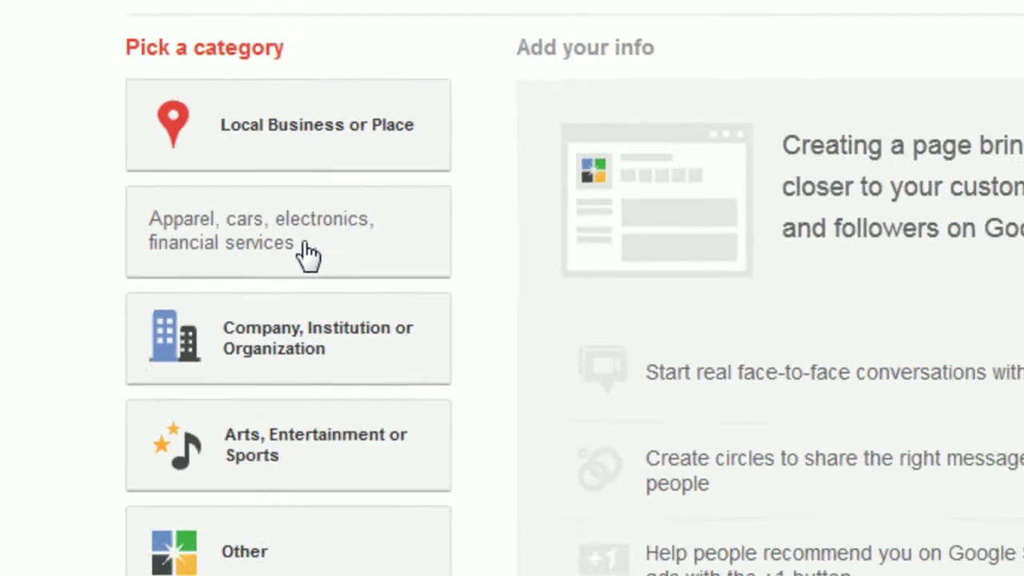
left_click(307, 250)
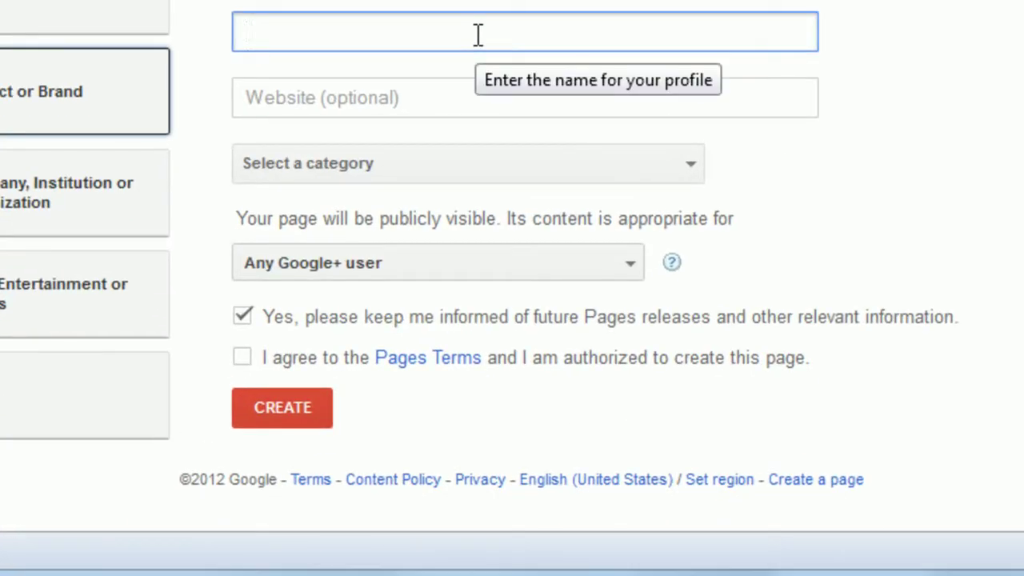
type("Web Doubts")
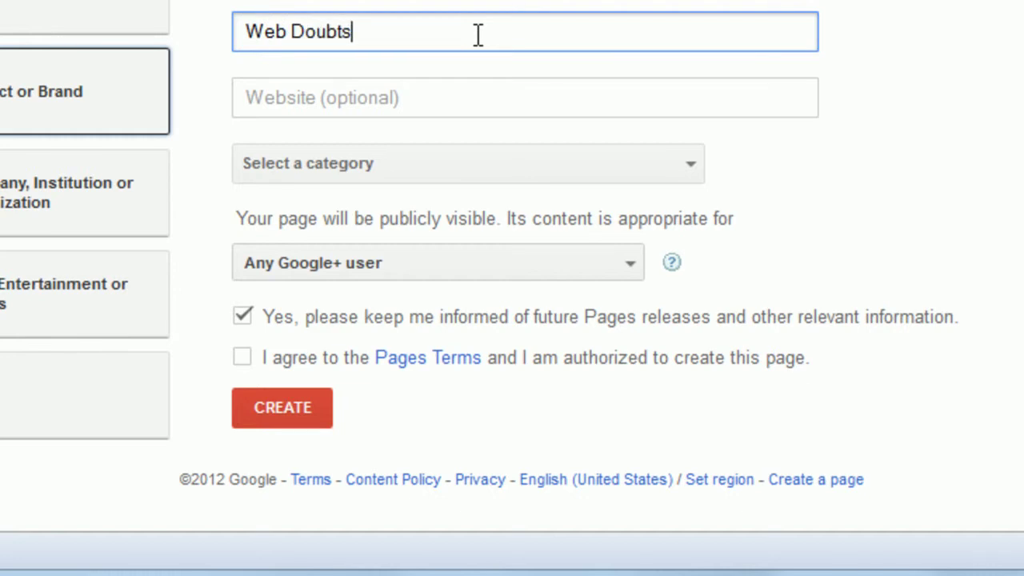
key("Tab")
type("http")
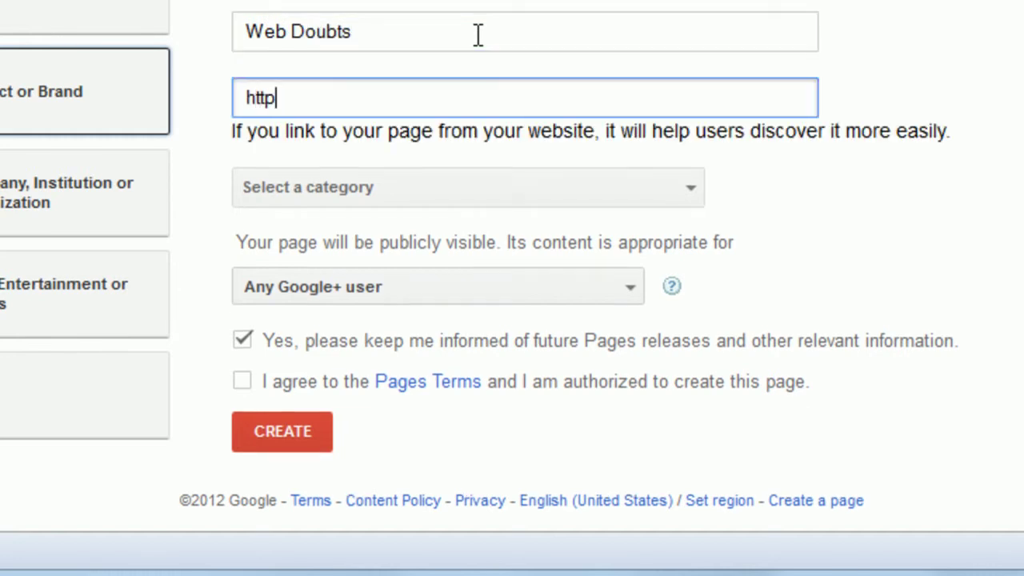
type("://webdou")
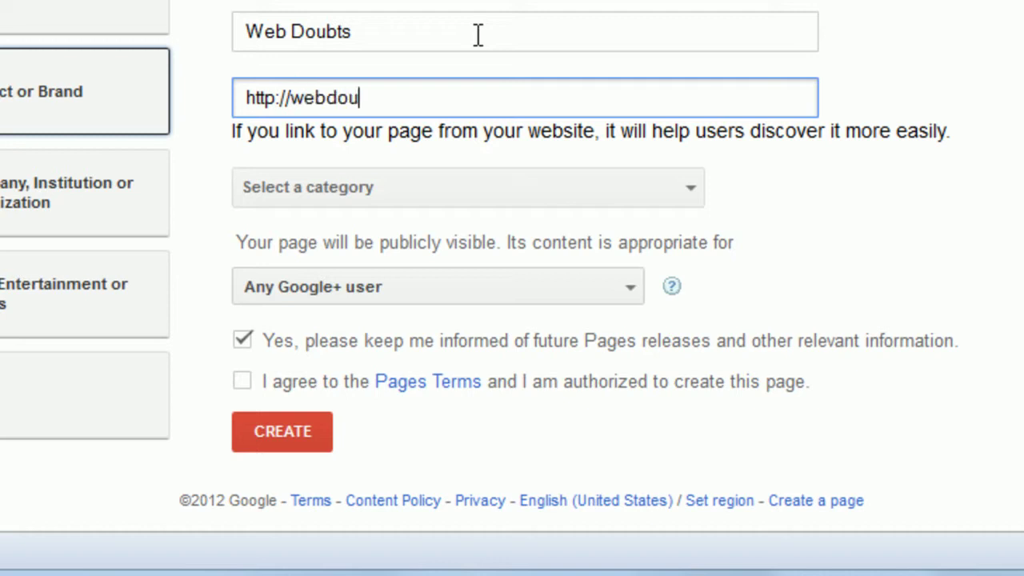
type("bts.com")
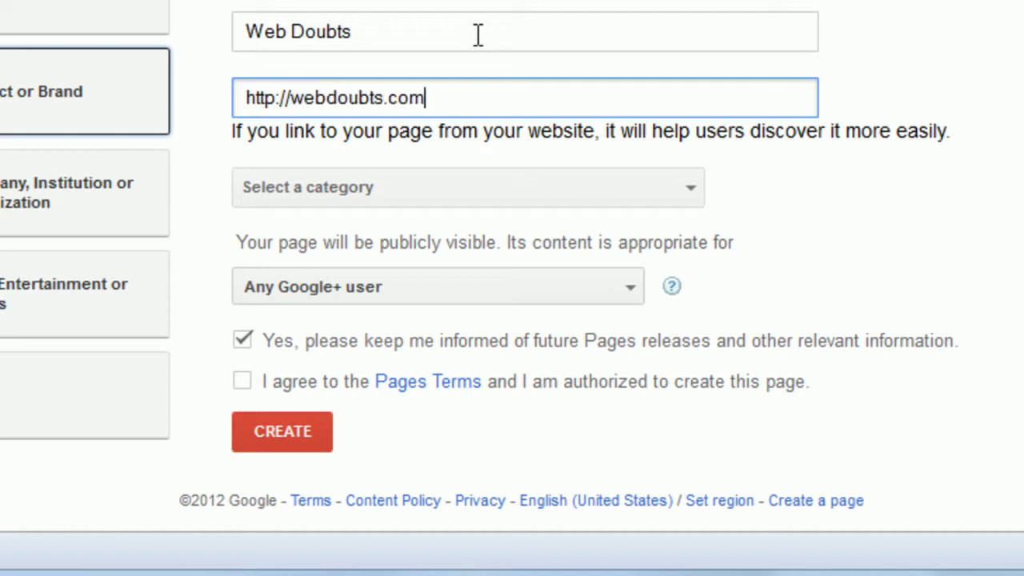
- Set the page's category to Website and create the page with the Pages Terms accepted
left_click(686, 192)
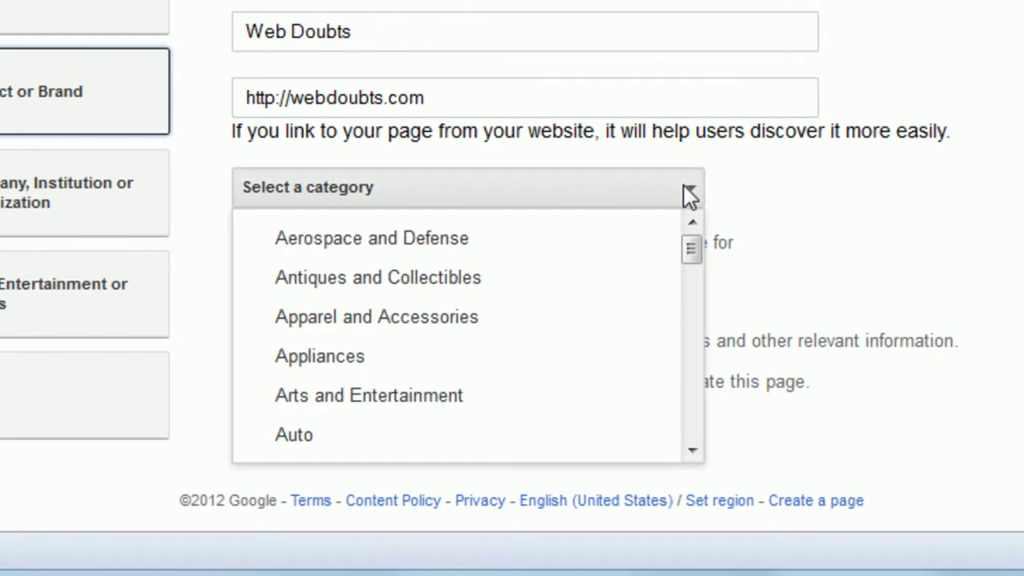
scroll(637, 211, "down", 5)
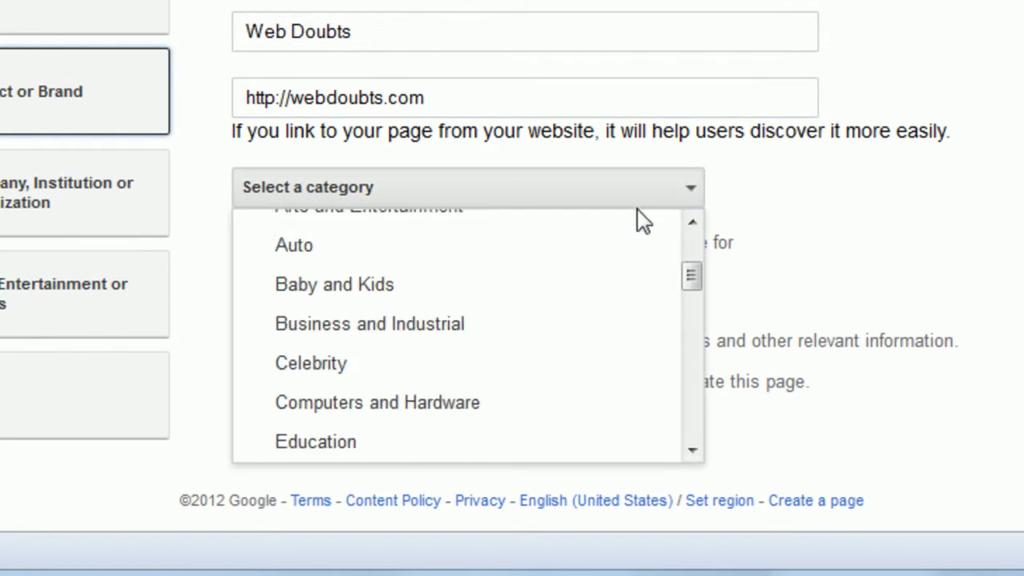
scroll(637, 212, "down", 5)
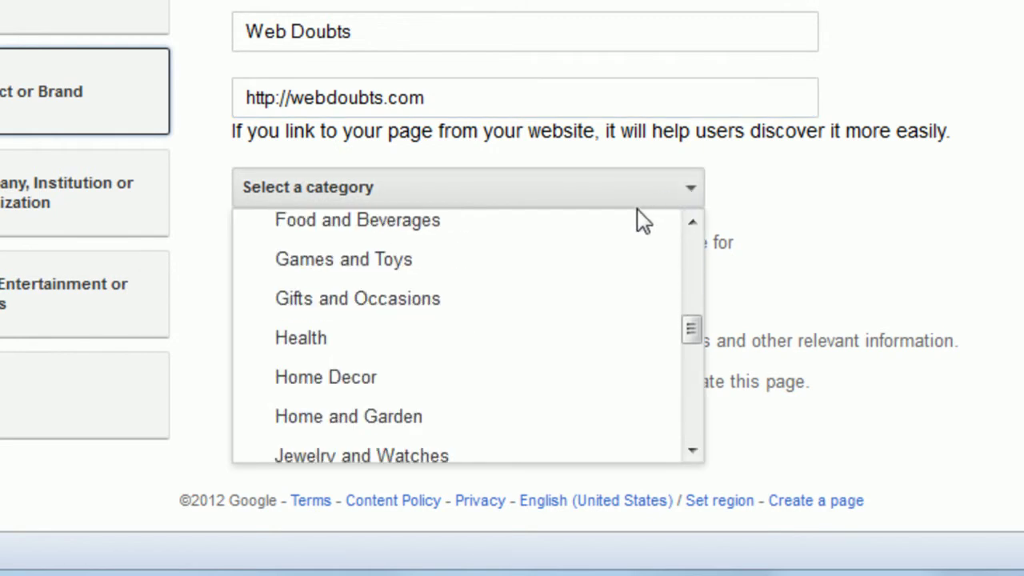
scroll(637, 212, "down", 5)
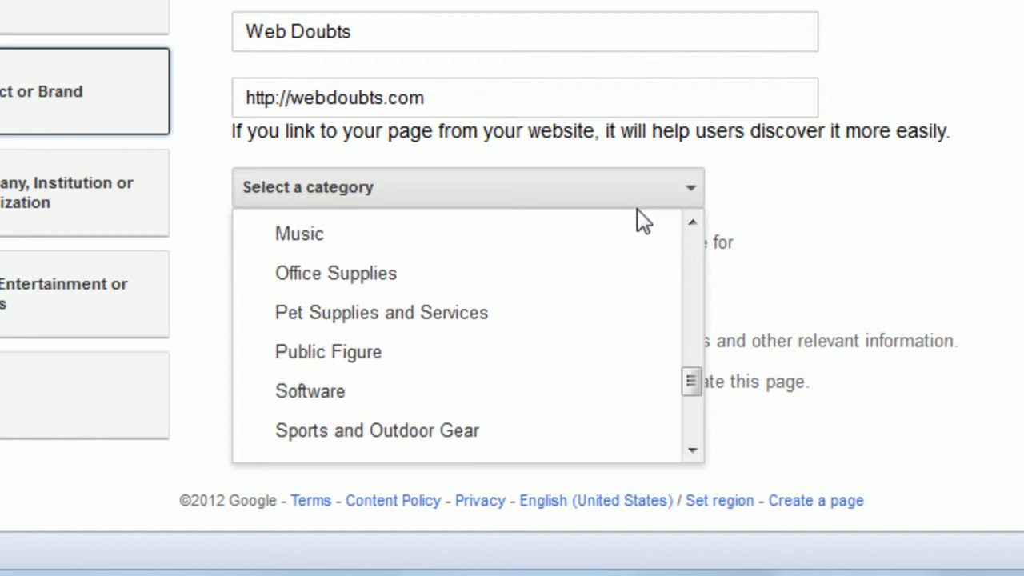
scroll(644, 220, "down", 3)
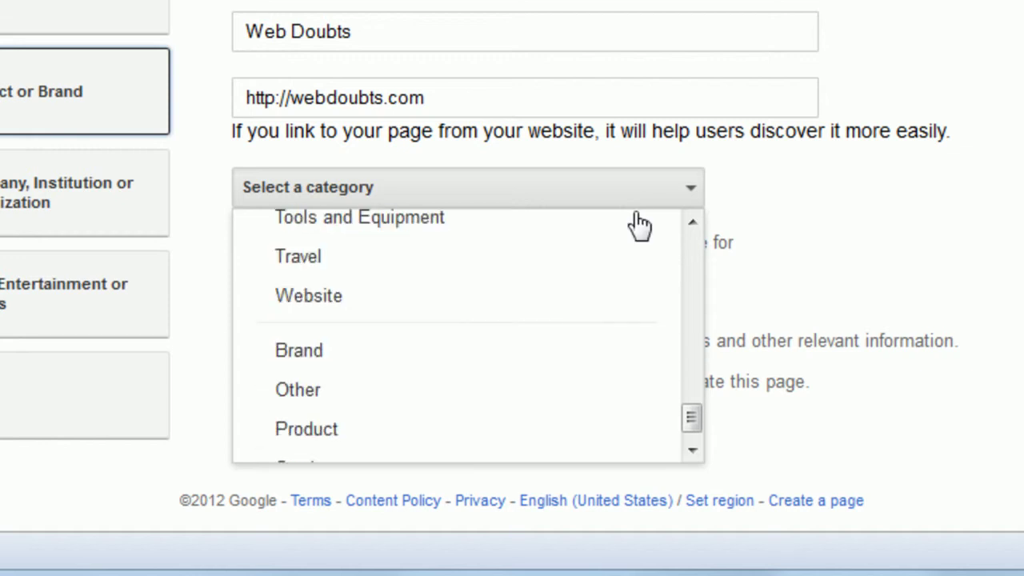
left_click(398, 296)
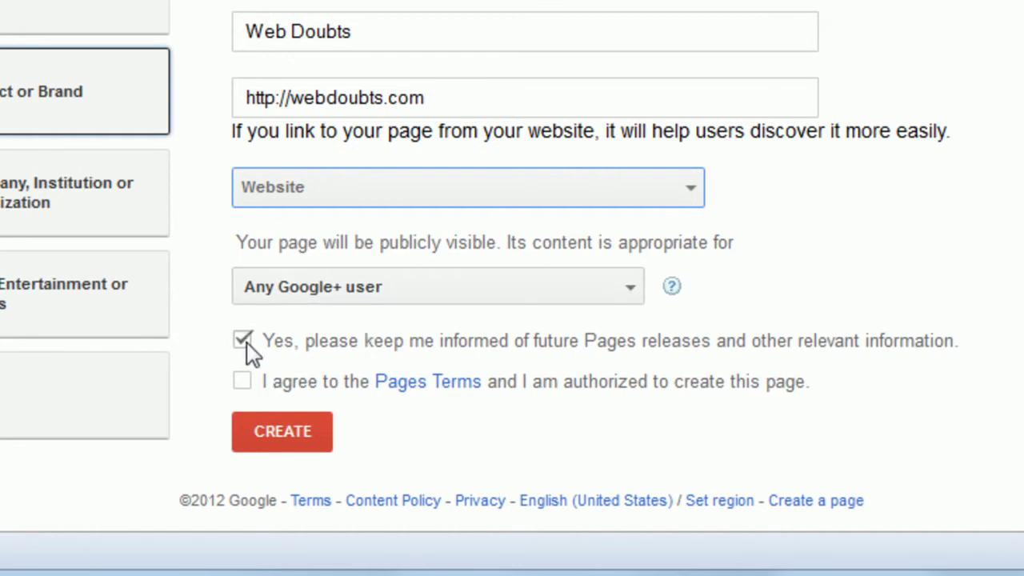
left_click(243, 381)
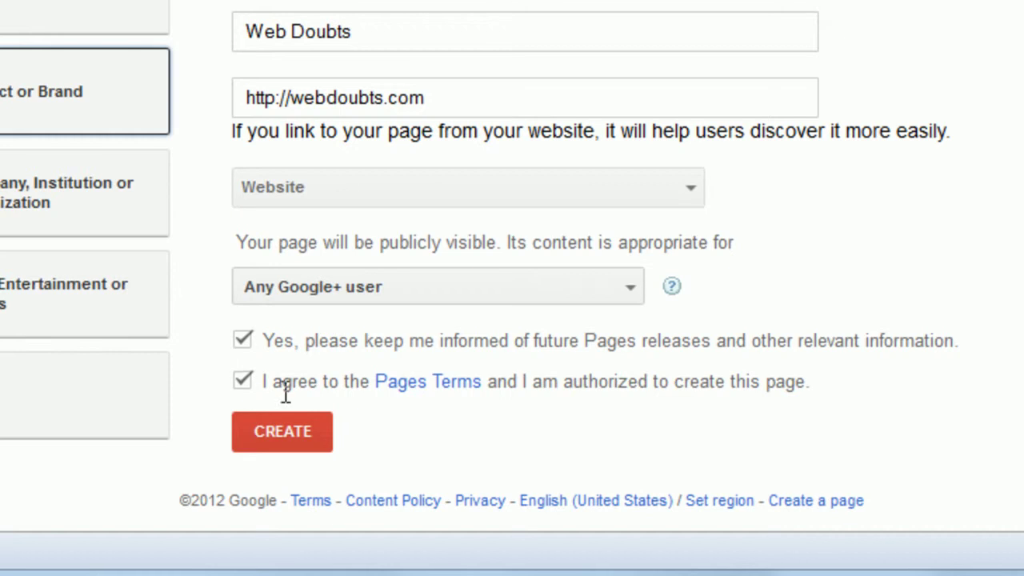
left_click(303, 431)
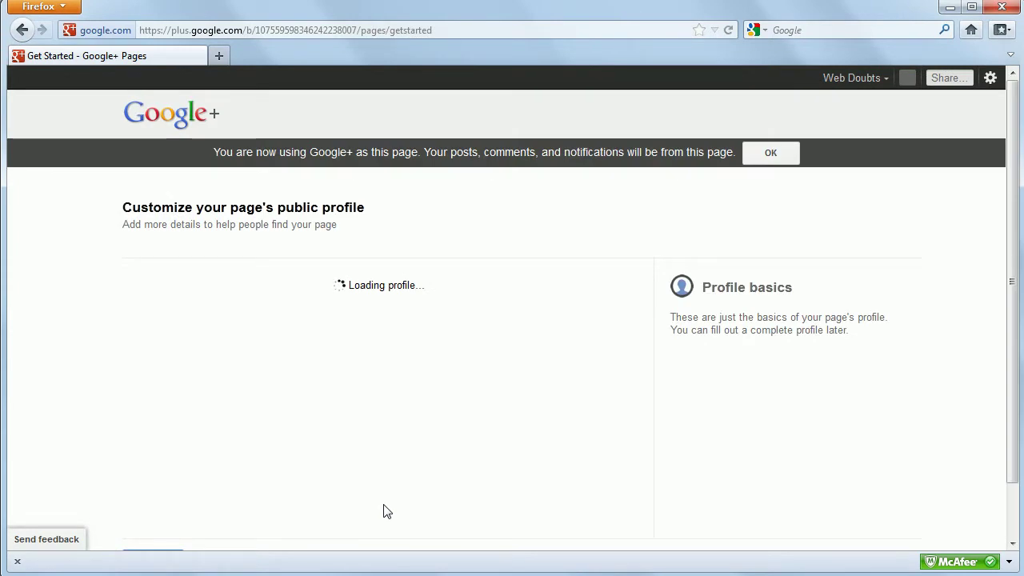
- Enter "Place for Web & Internet Concepts" as the tagline of the page's public profile
scroll(411, 493, "down", 2)
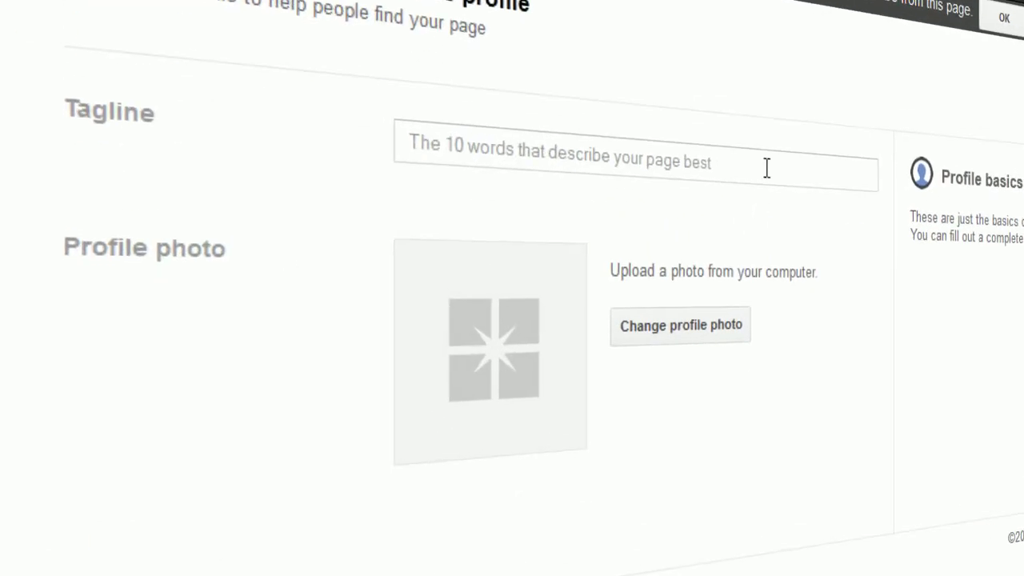
left_click(558, 227)
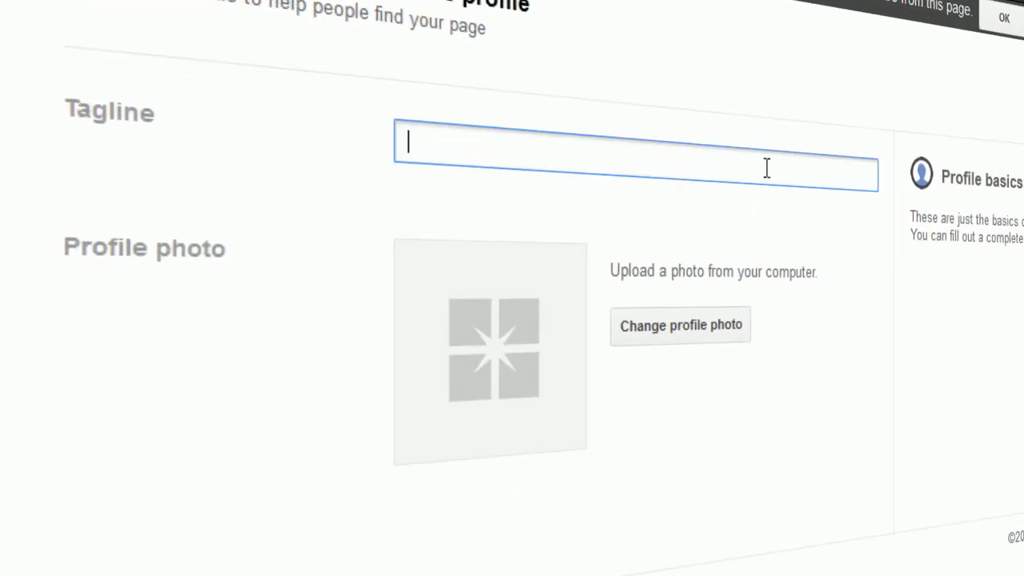
type("Place f")
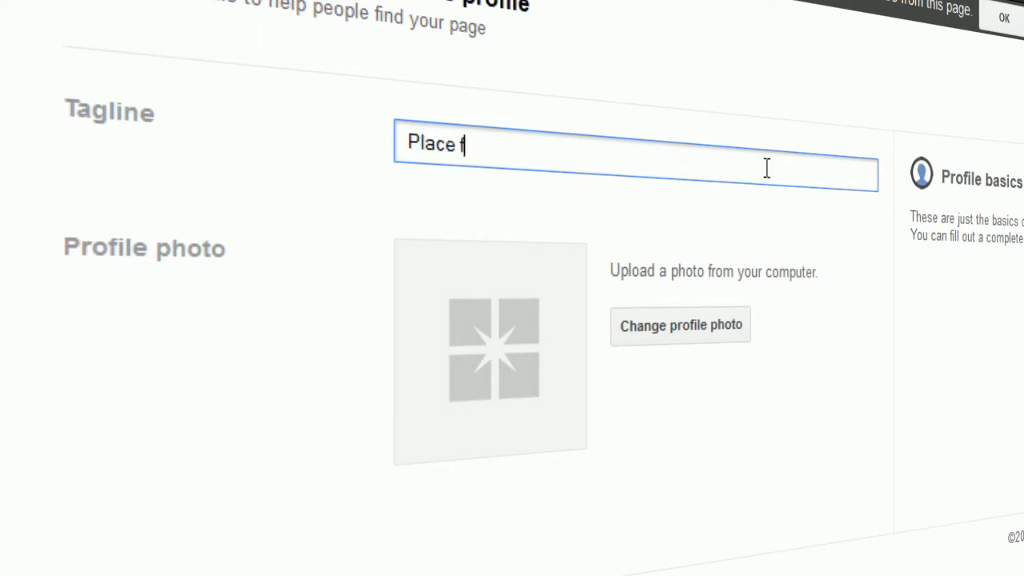
type("or Web ")
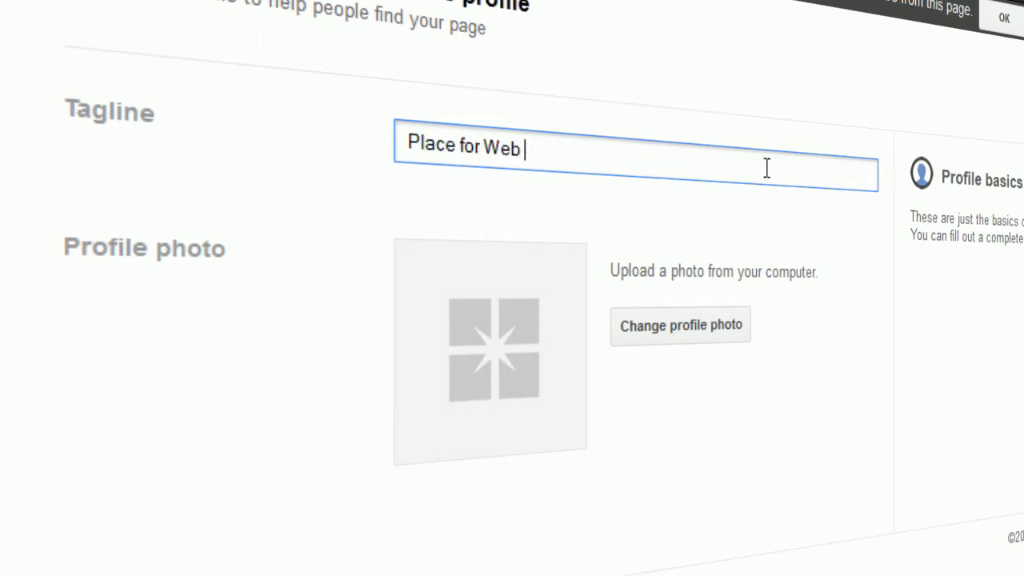
type("& Internet Concept")
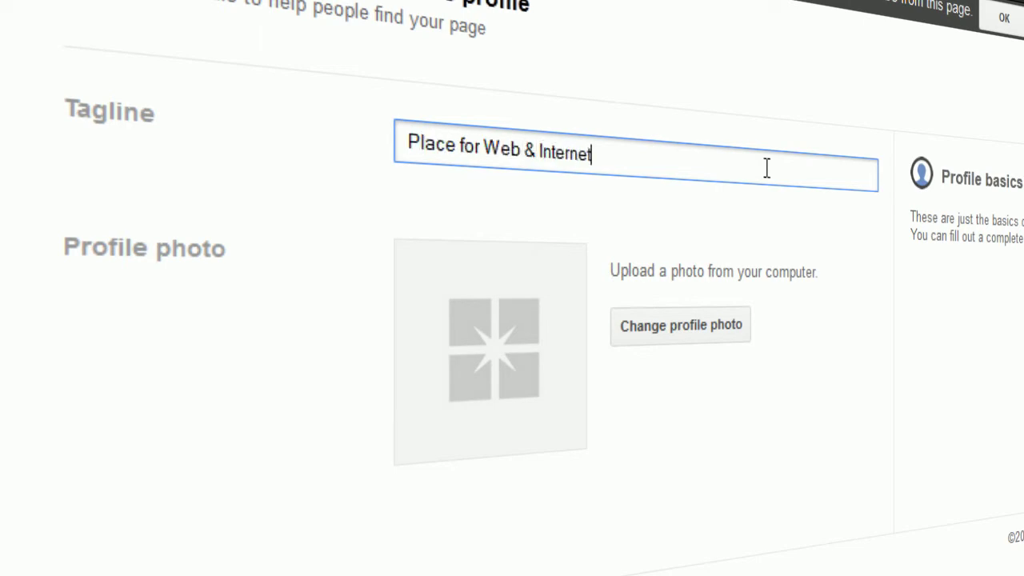
type("s")
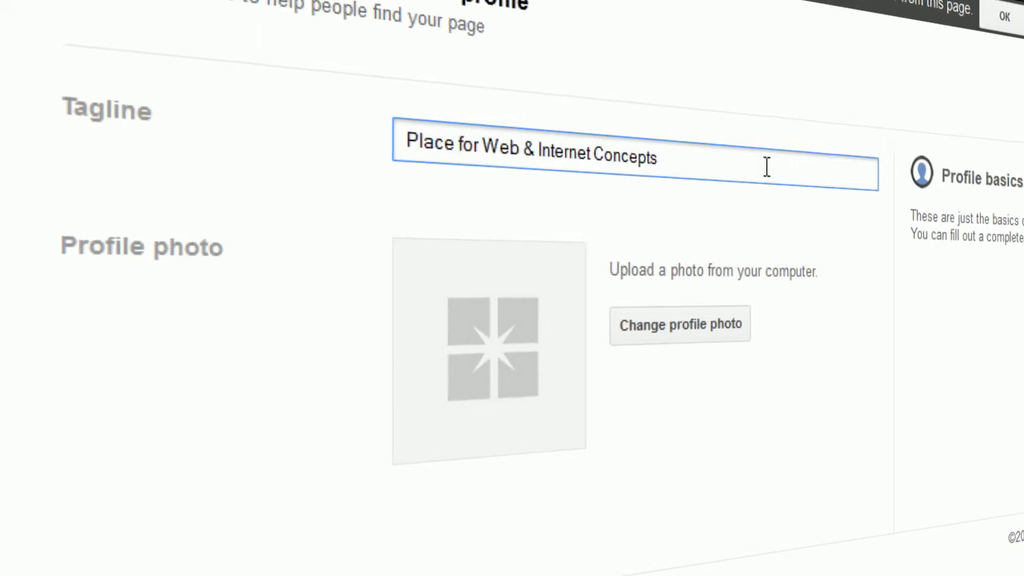
- Upload the webdoubts image from the computer for the page's profile photo
left_click(736, 338)
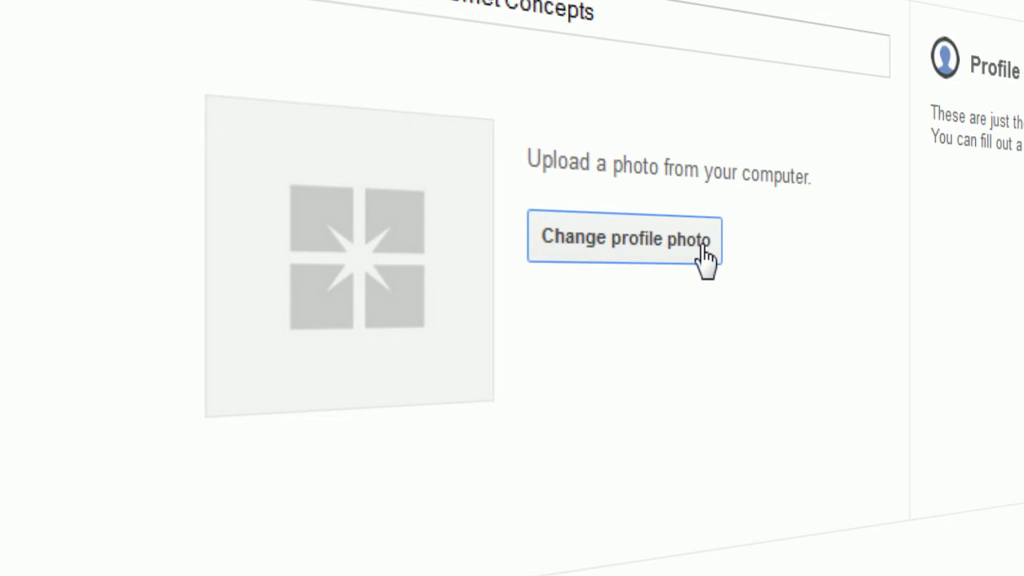
left_click(706, 258)
left_click(497, 267)
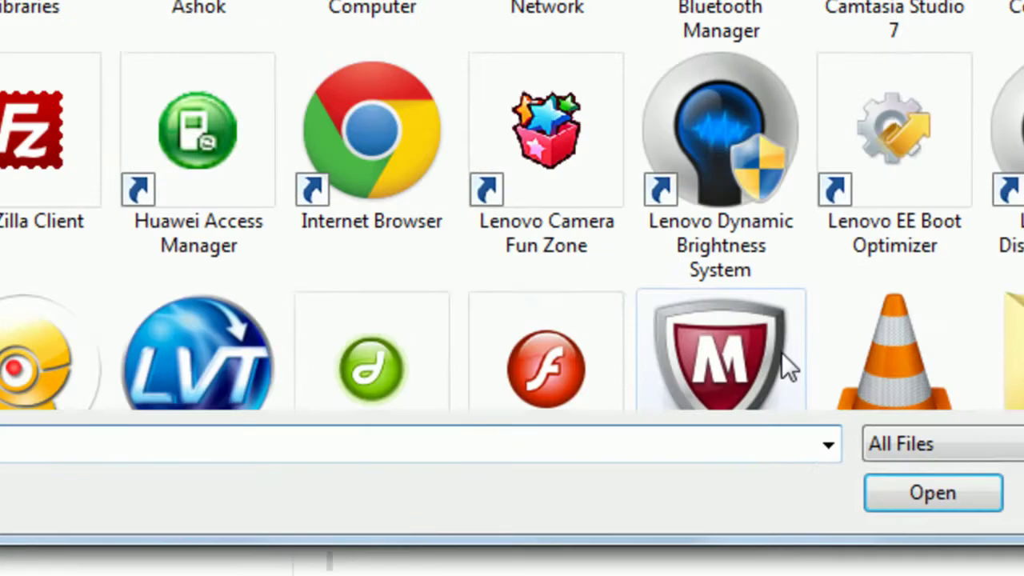
left_click(144, 185)
left_click(696, 236)
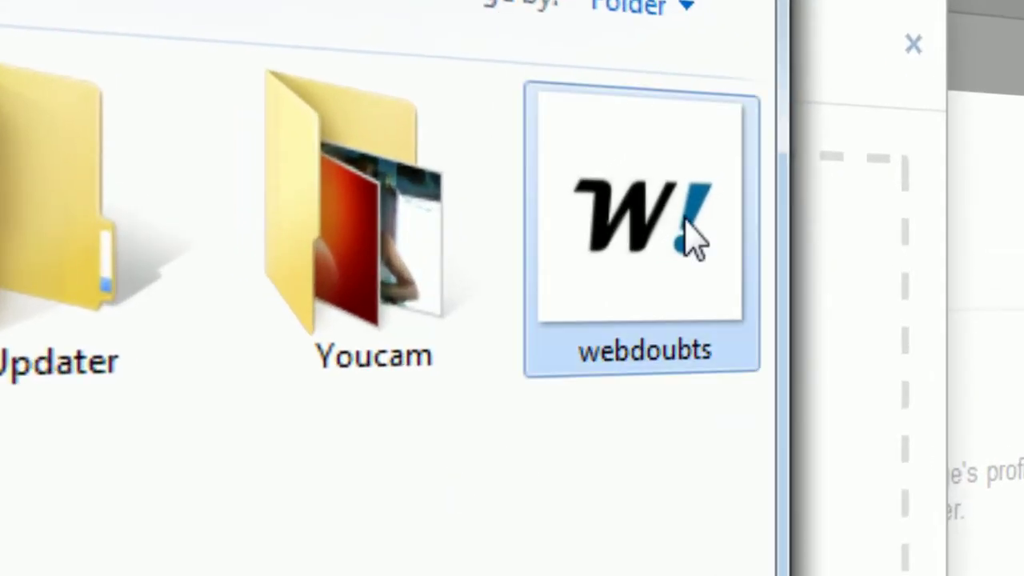
key("Return")
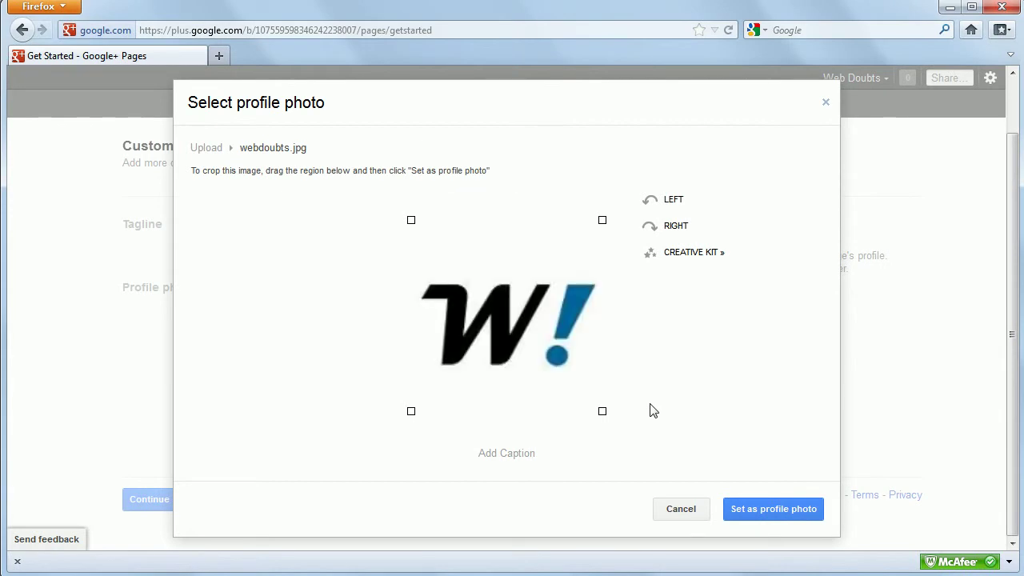
- Enlarge the crop region around the logo and set it as the page's profile photo
left_click_drag(602, 220, 724, 173)
left_click_drag(411, 412, 282, 552)
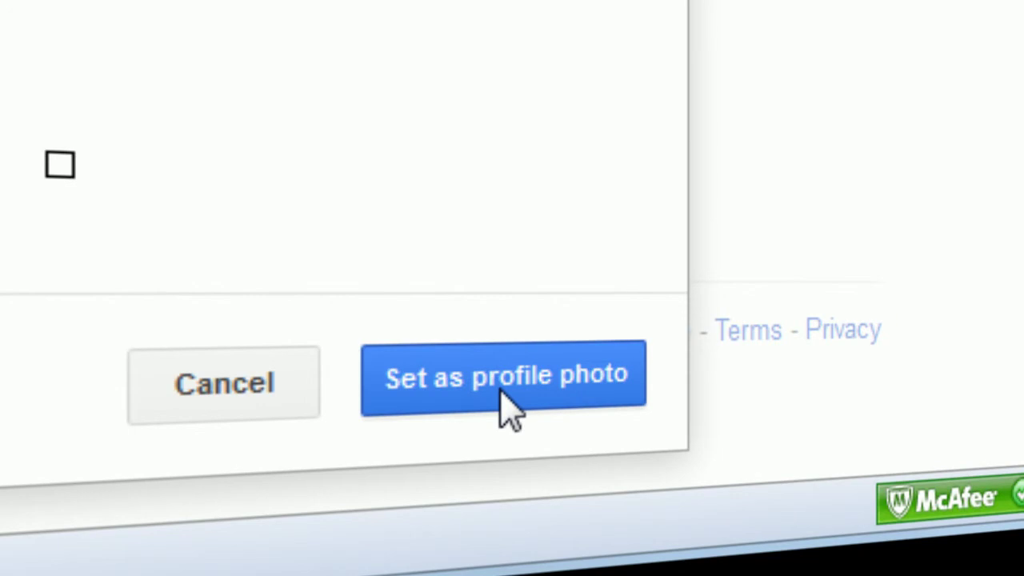
left_click(509, 410)
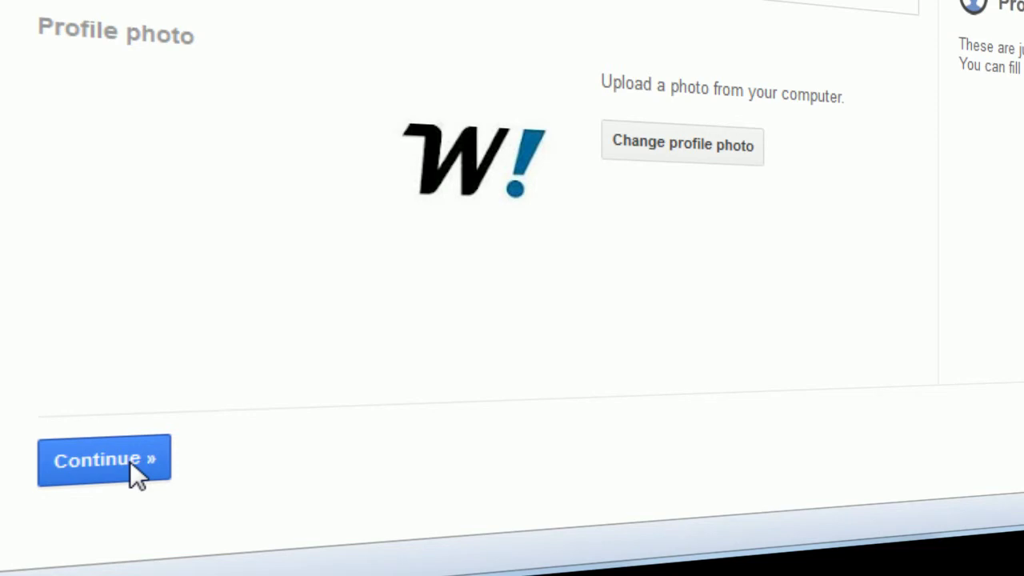
- Continue to the sharing stage and begin a post to the circles reading "Web Doubts officially started a brand new Page for all my followers."
left_click(129, 461)
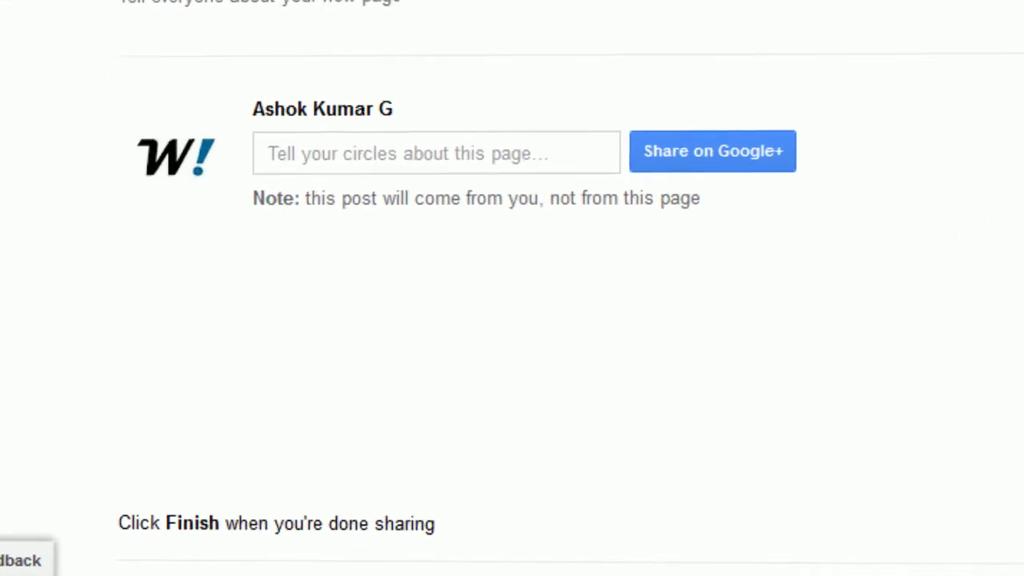
left_click(489, 156)
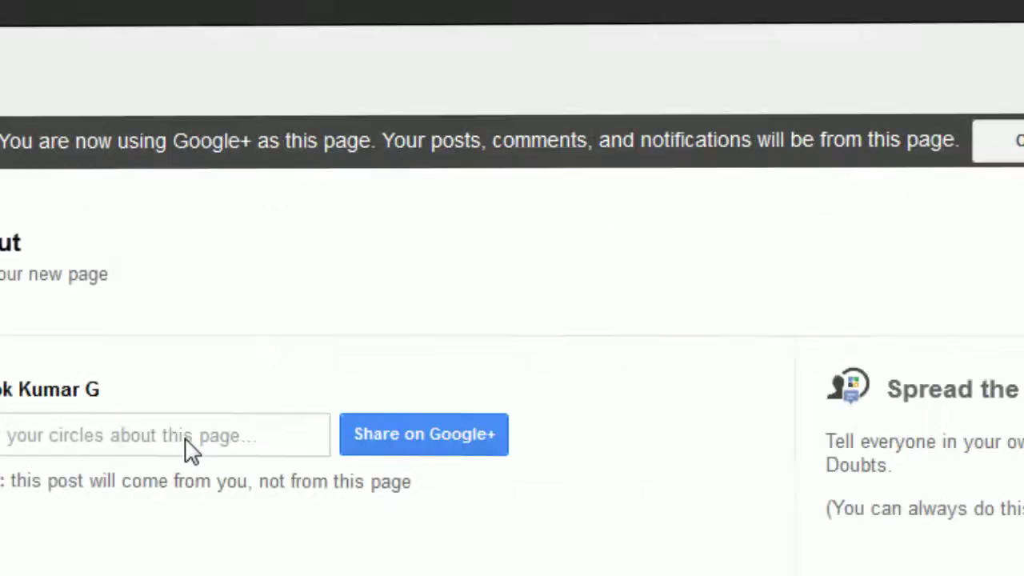
left_click(192, 450)
type("Web Doubts ")
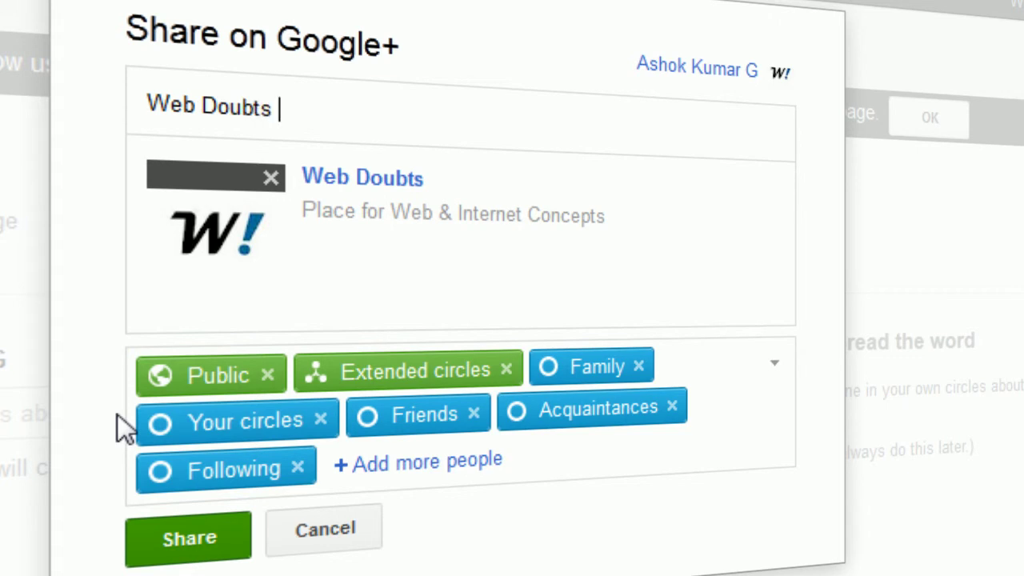
type("officially started a bra")
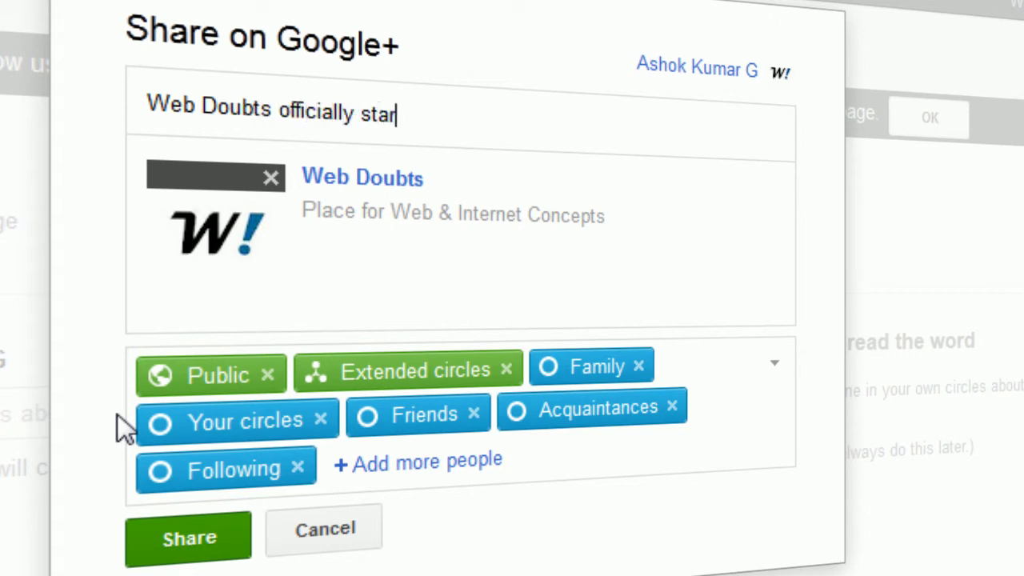
type("nd new ")
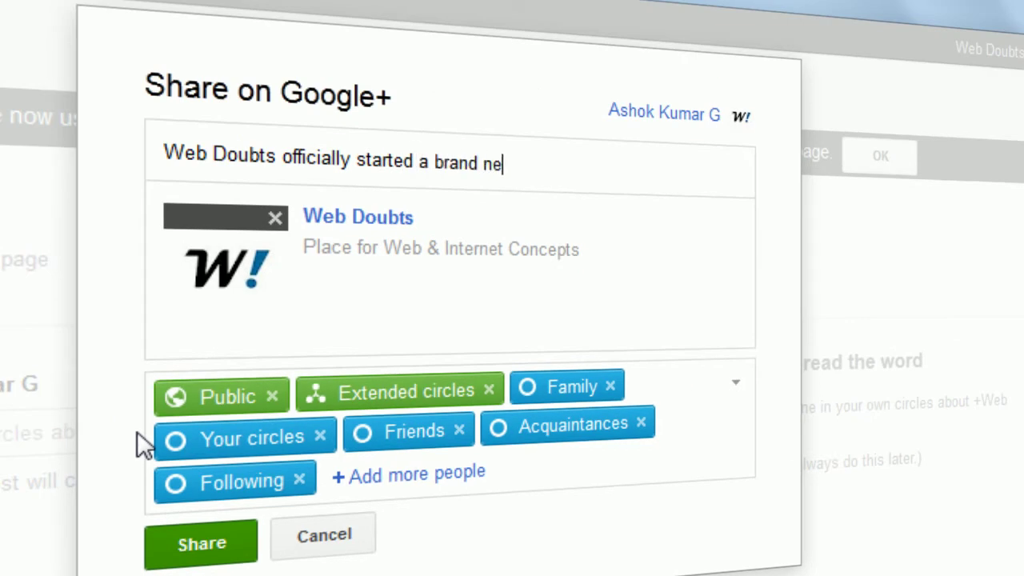
type("Page for all")
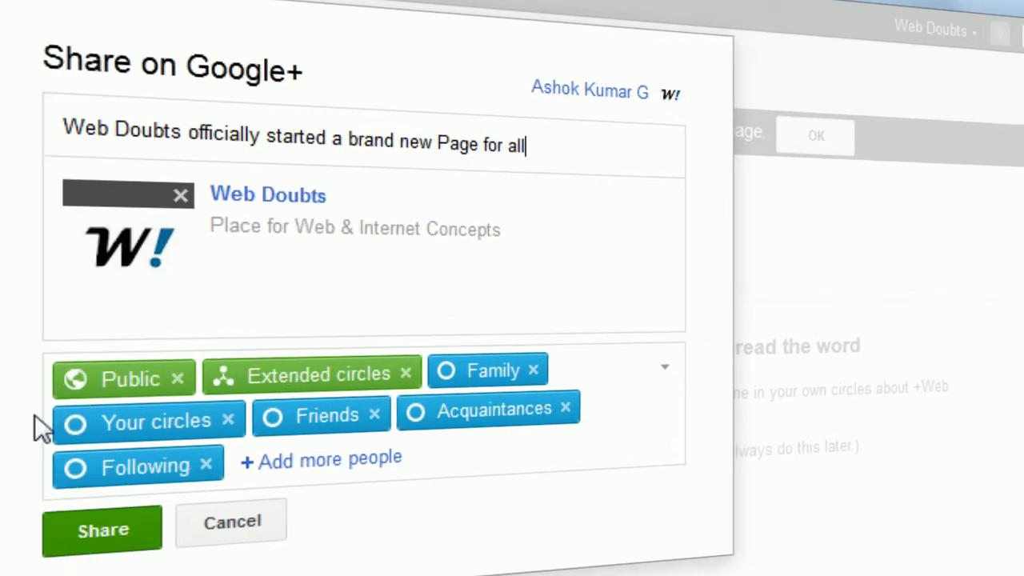
type(" my followers")
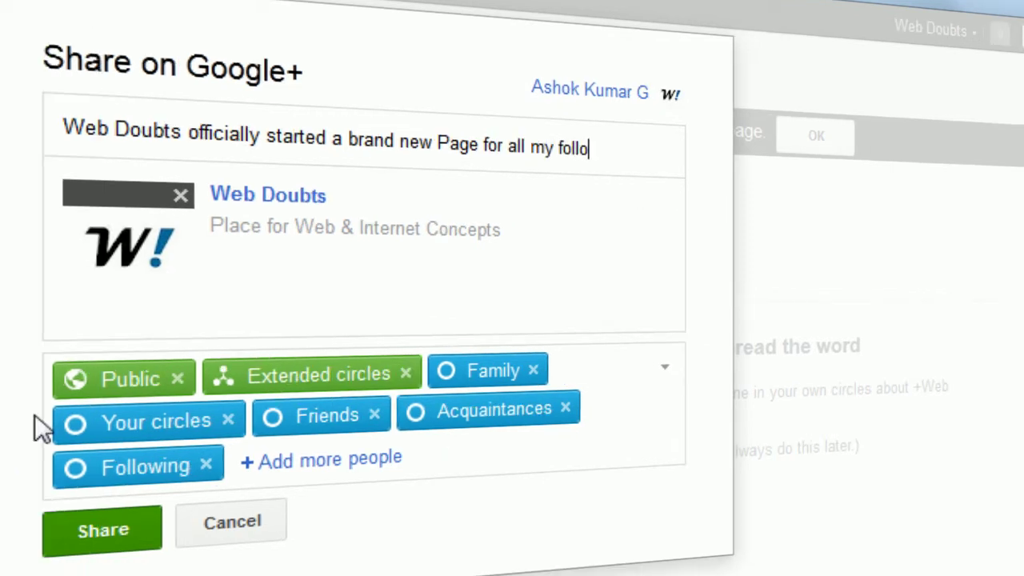
type(".")
- Add "Please Follow us at our official page from now on." to the announcement and share it
type("Please ")
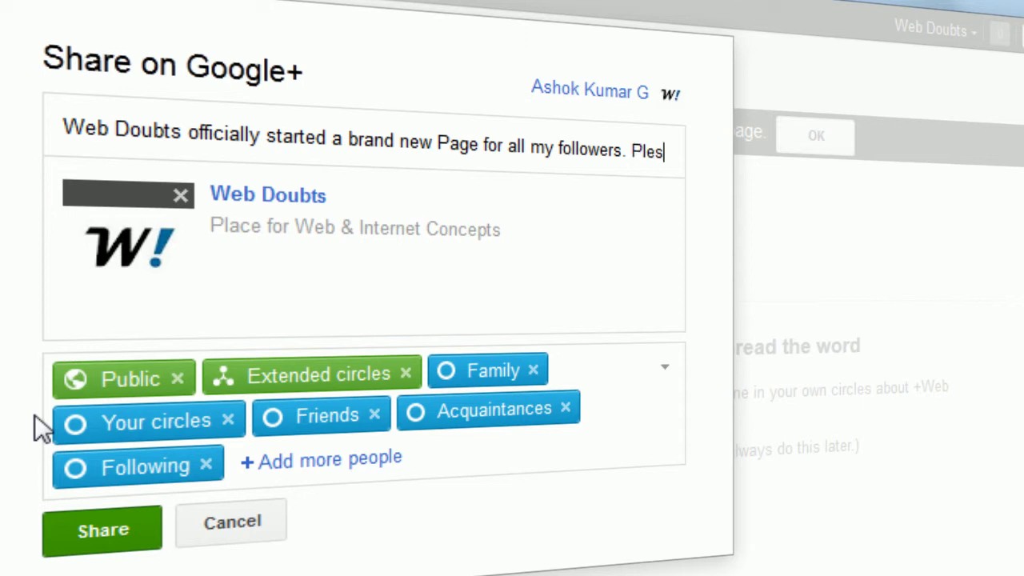
type("Fol")
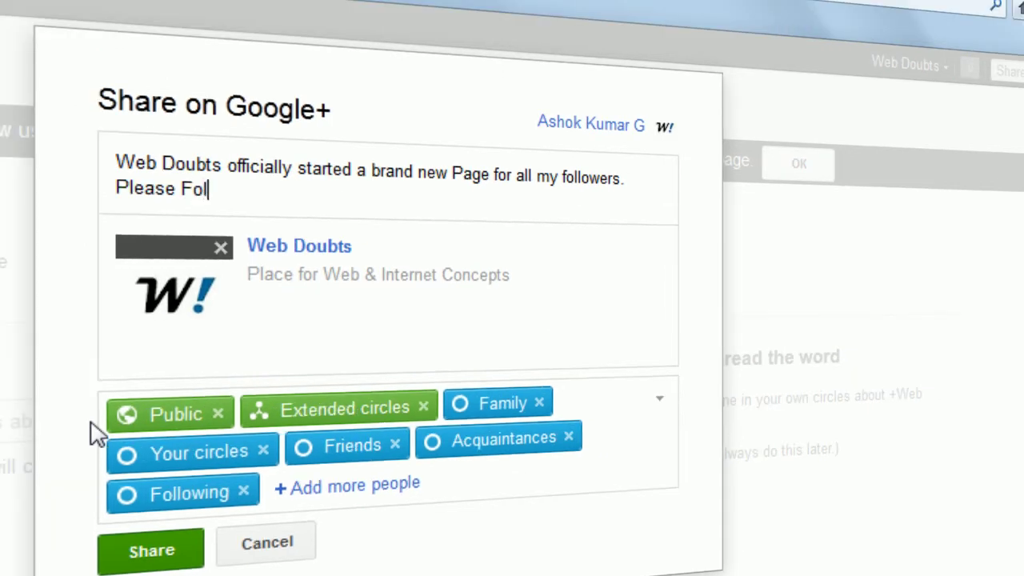
type("low us at o")
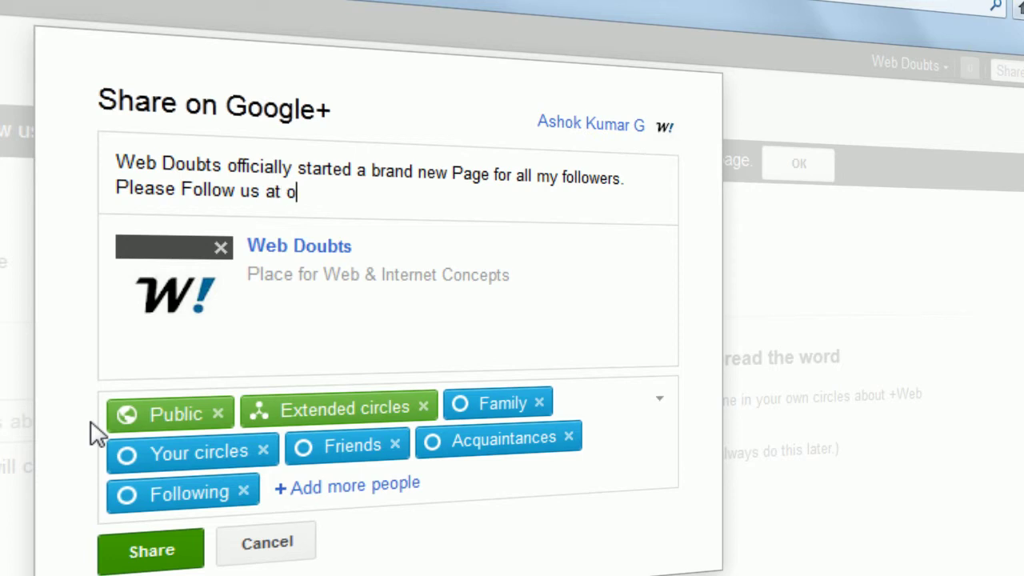
type("ur official ")
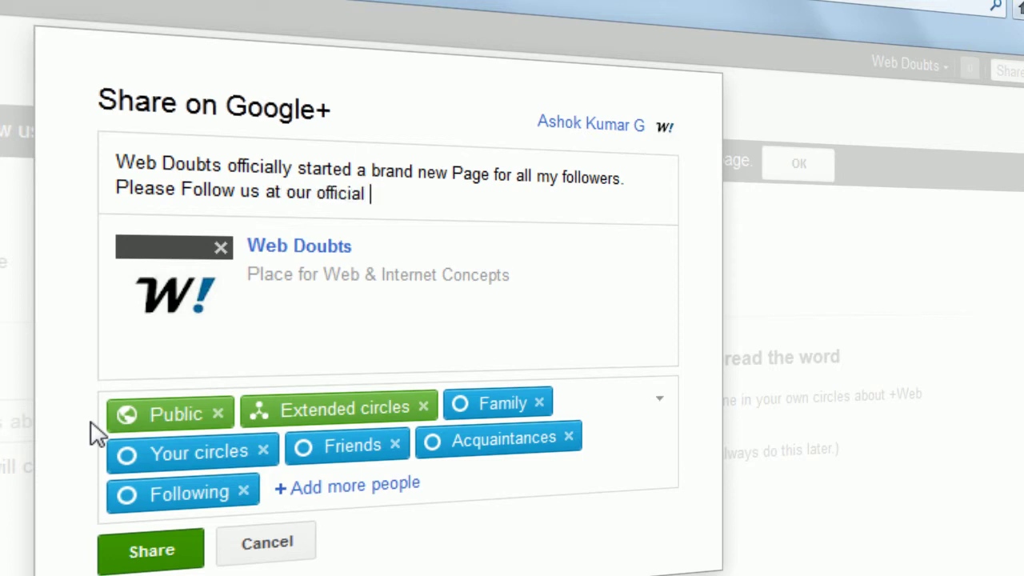
type("page from now")
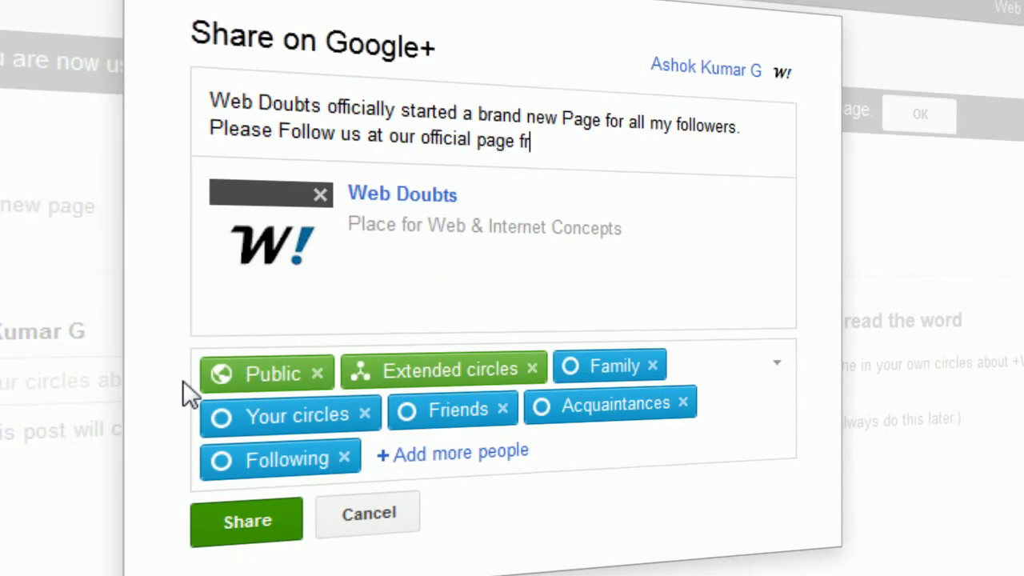
type(" on.")
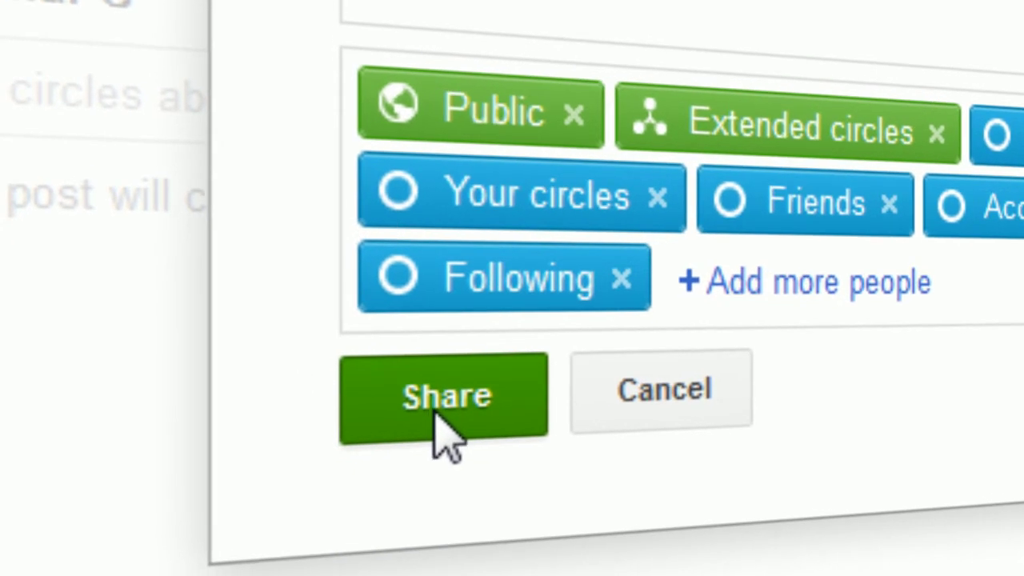
left_click(436, 432)
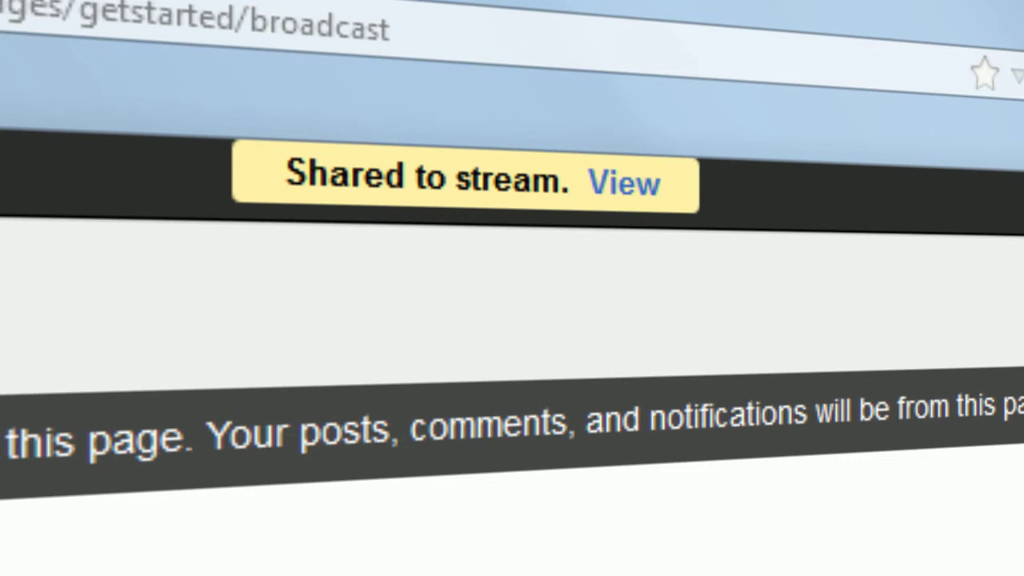
- View the shared post in a new tab, open the Web Doubts page from it, and close that tab
right_click(622, 186)
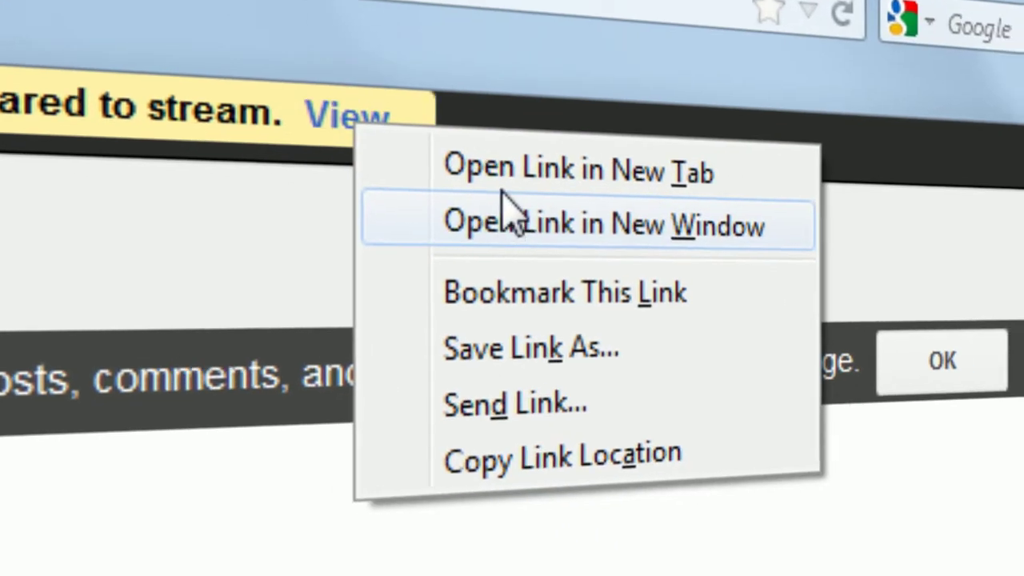
left_click(512, 172)
left_click(708, 214)
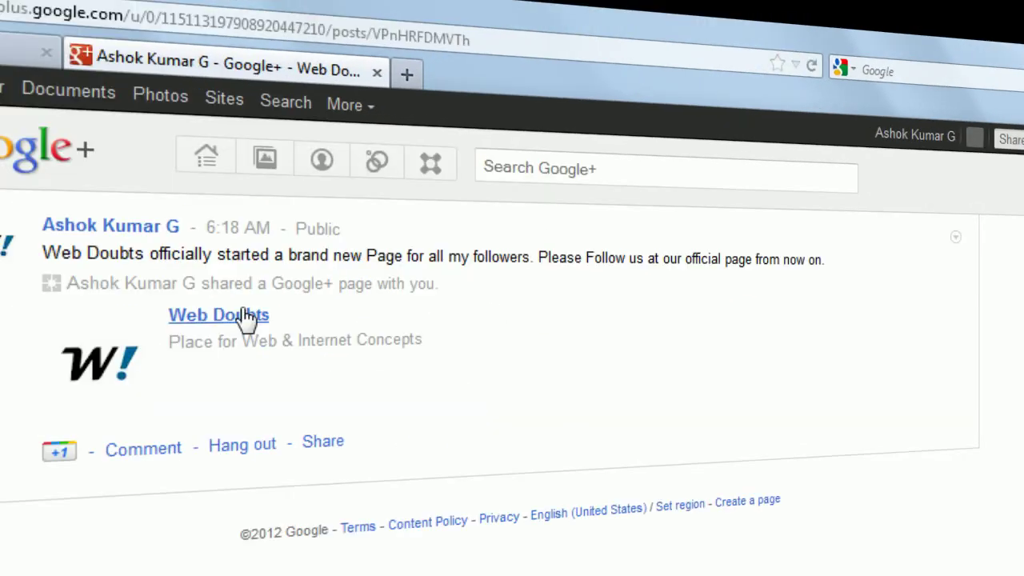
left_click(244, 317)
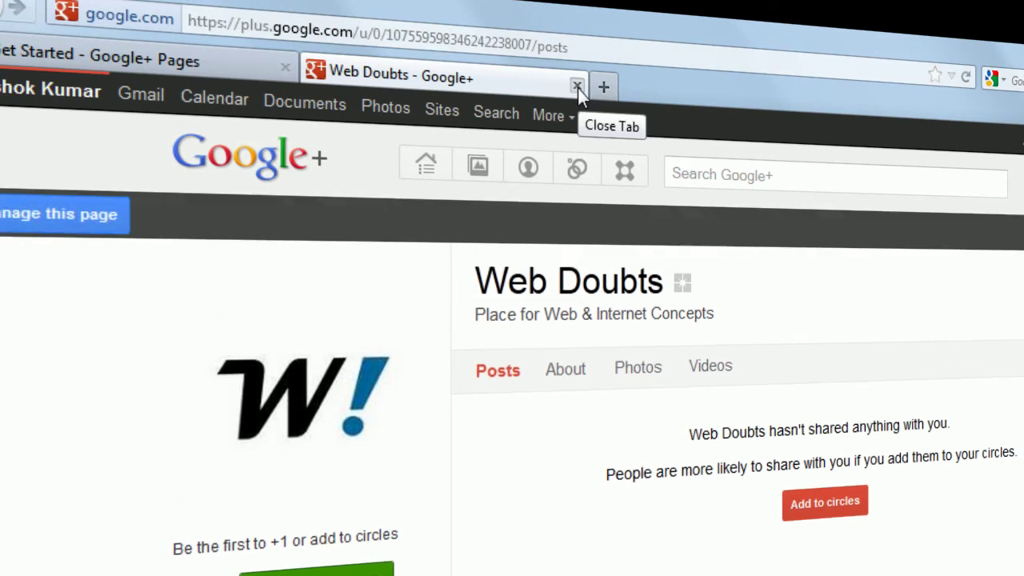
left_click(577, 85)
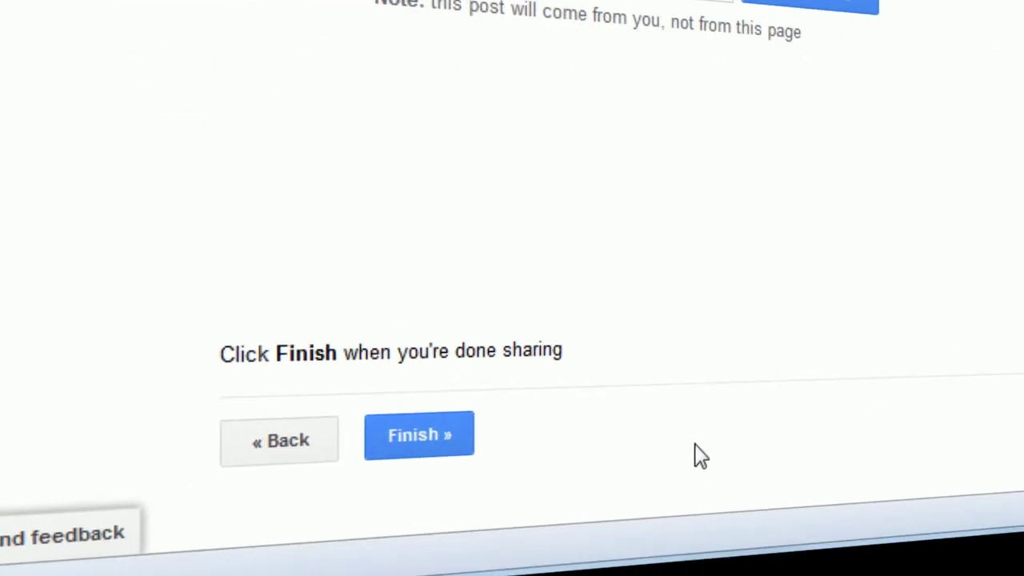
- Finish the page setup and dismiss the tip about acting as the page or yourself
left_click(436, 434)
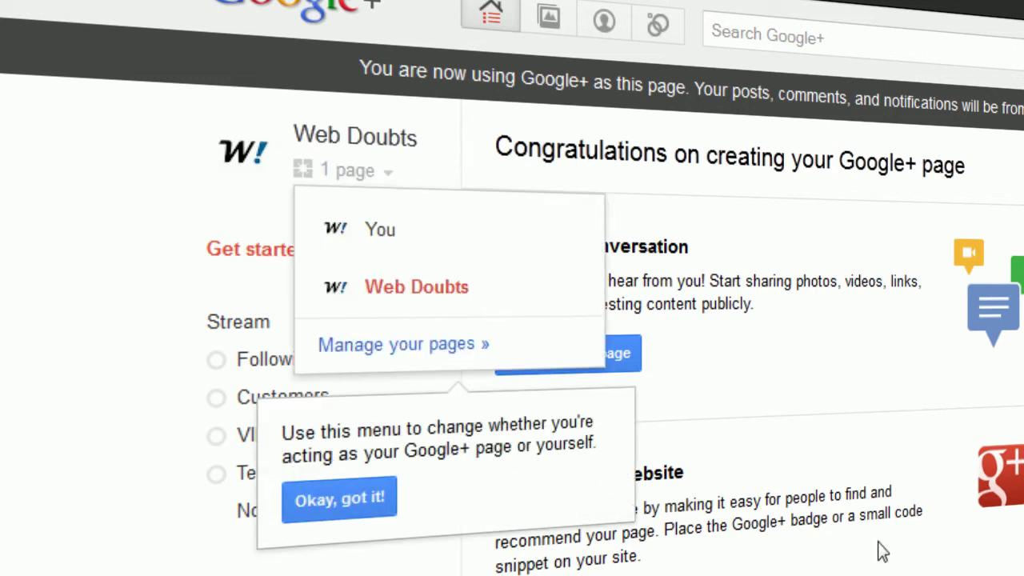
left_click(360, 516)
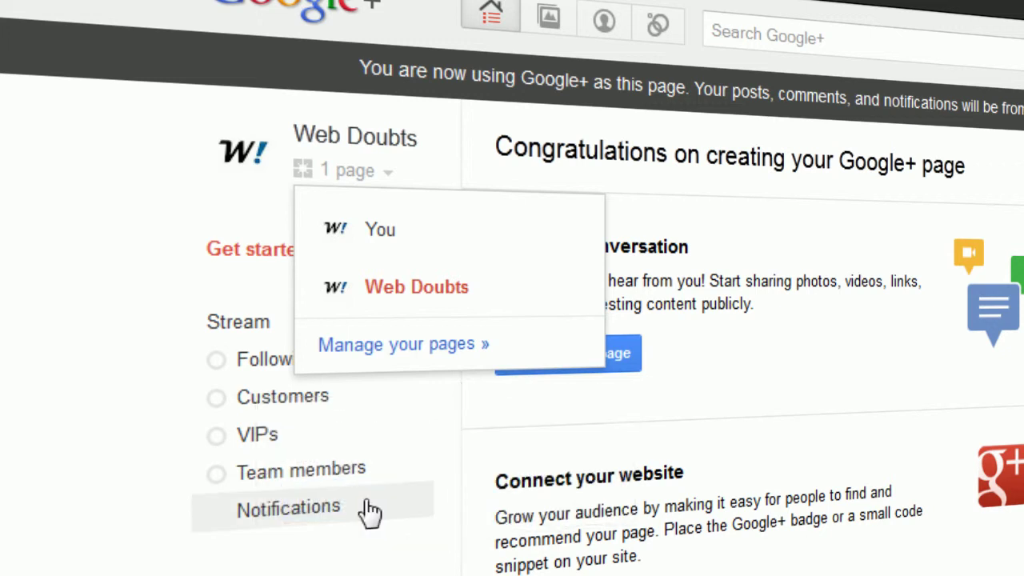
left_click(788, 460)
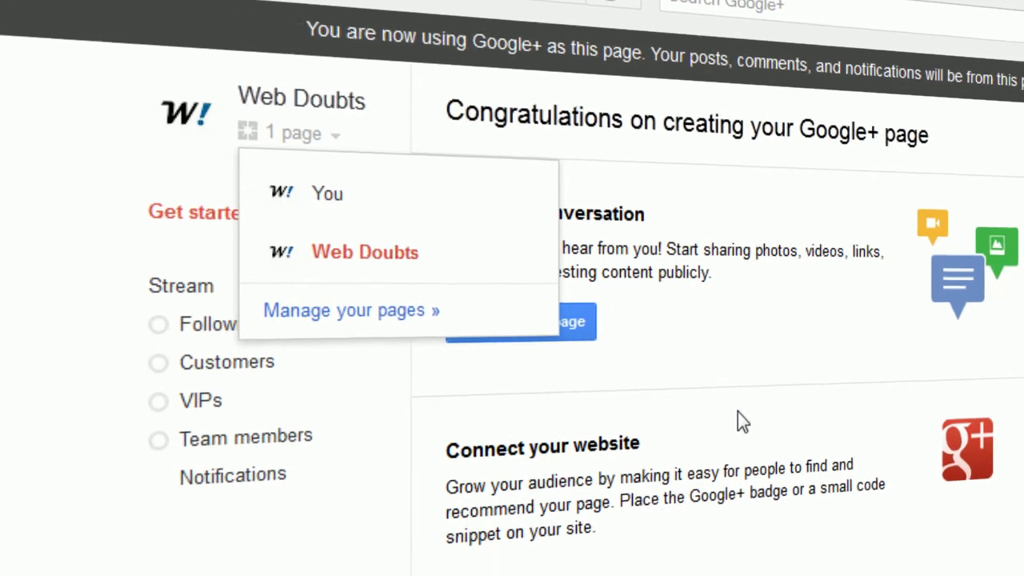
- Open the Google+ badge configuration for connecting the website in a new tab
scroll(606, 328, "down", 2)
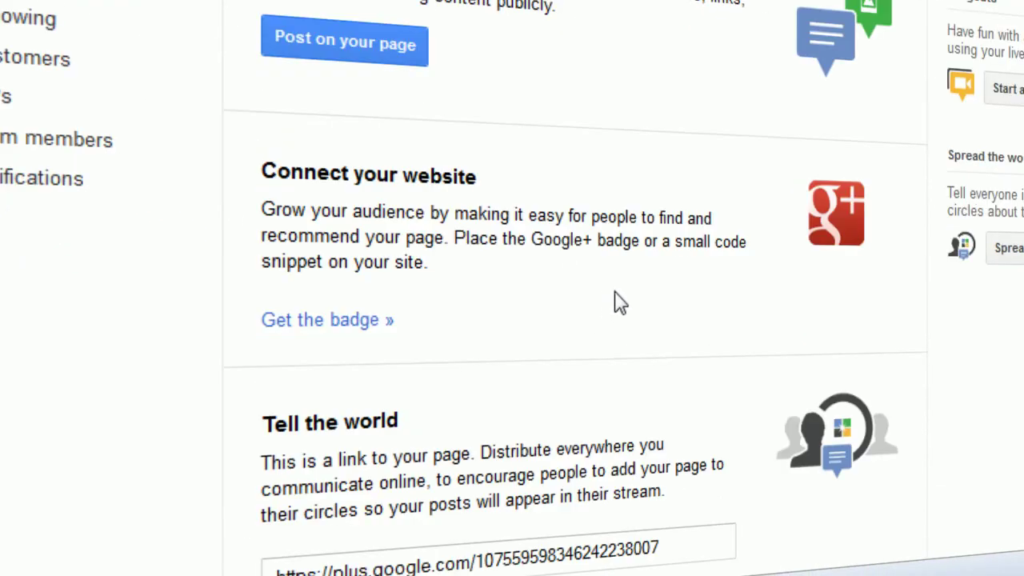
scroll(616, 300, "up", 2)
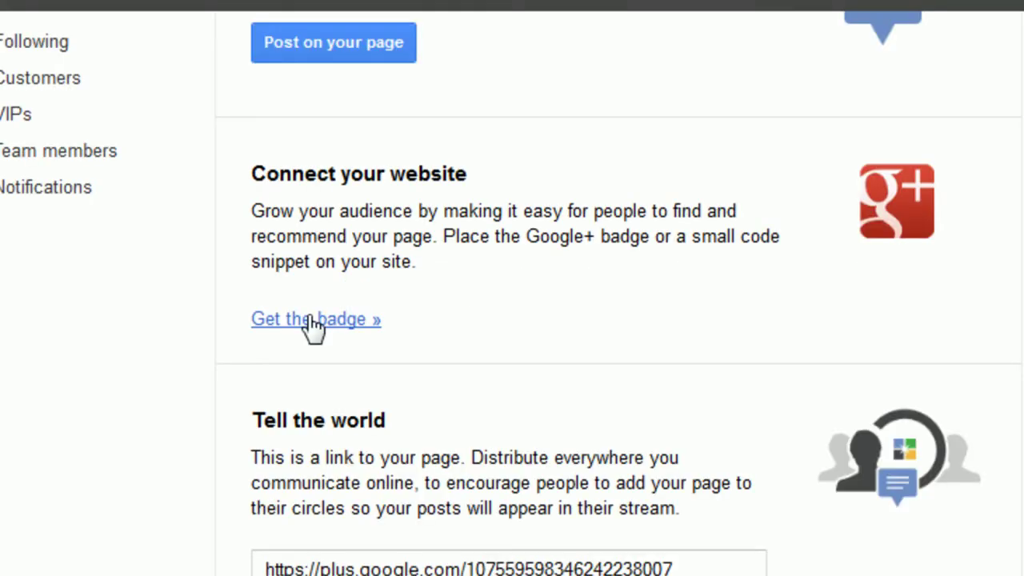
right_click(312, 320)
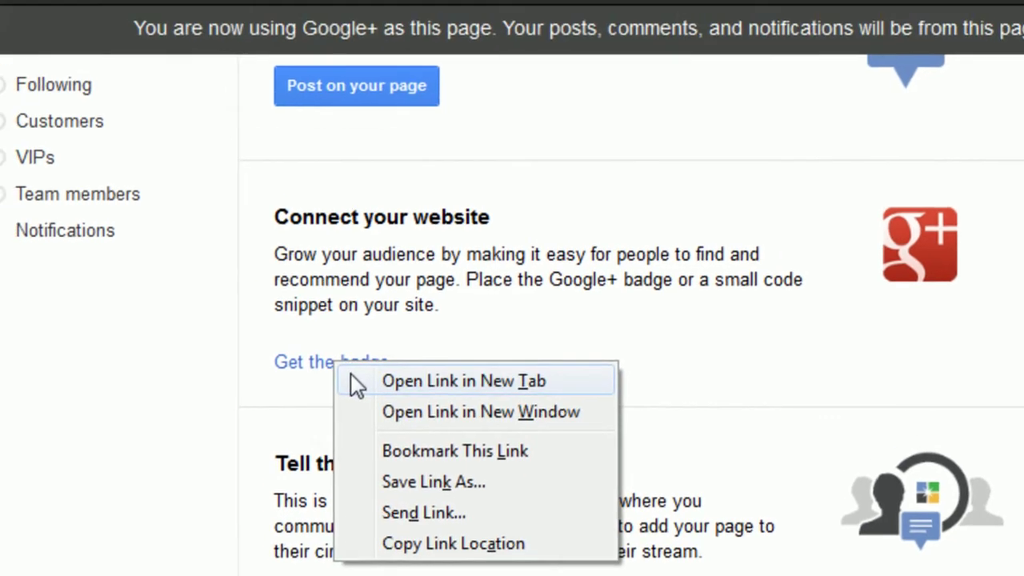
left_click(336, 339)
left_click(402, 98)
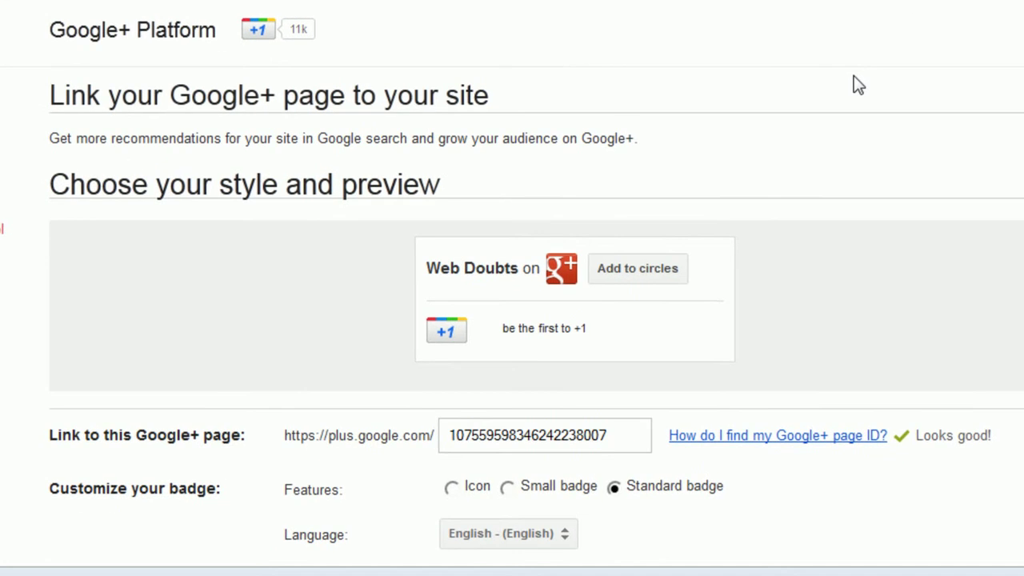
- Try the Icon badge with the custom name "Web Doubts" and the Small badge, and return to the Standard badge
scroll(858, 86, "down", 2)
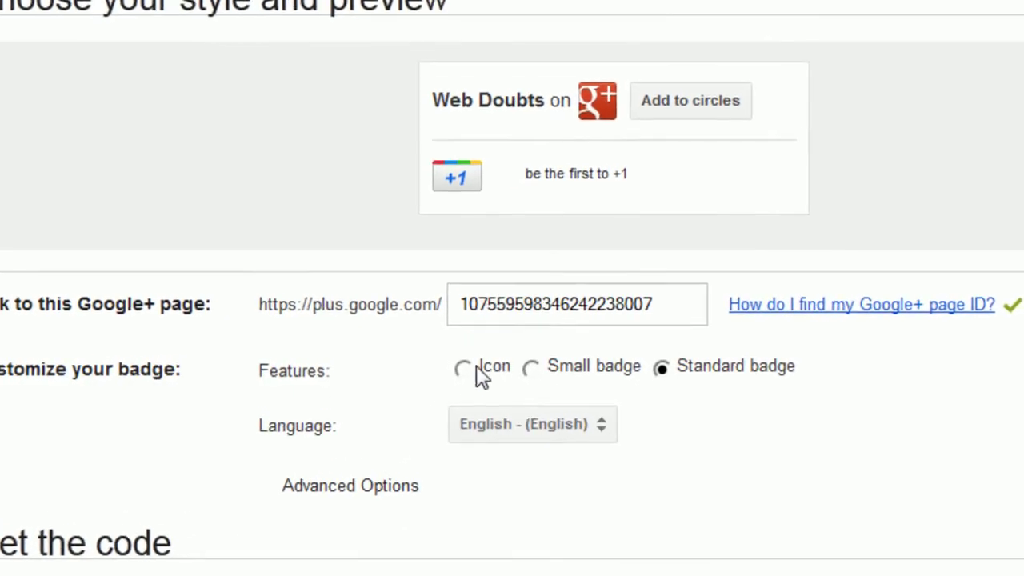
left_click(465, 368)
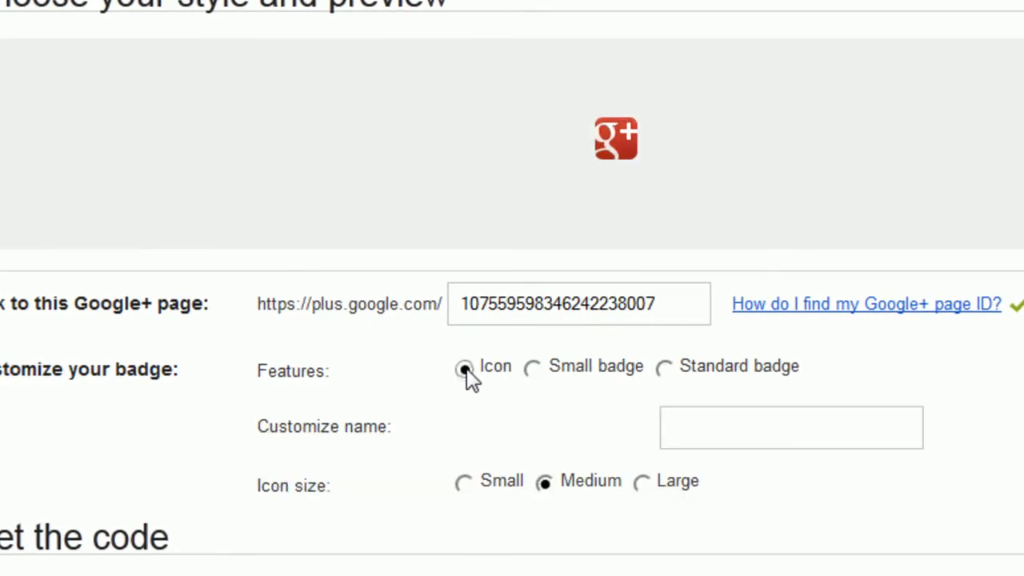
left_click(771, 436)
type("Web Doubts")
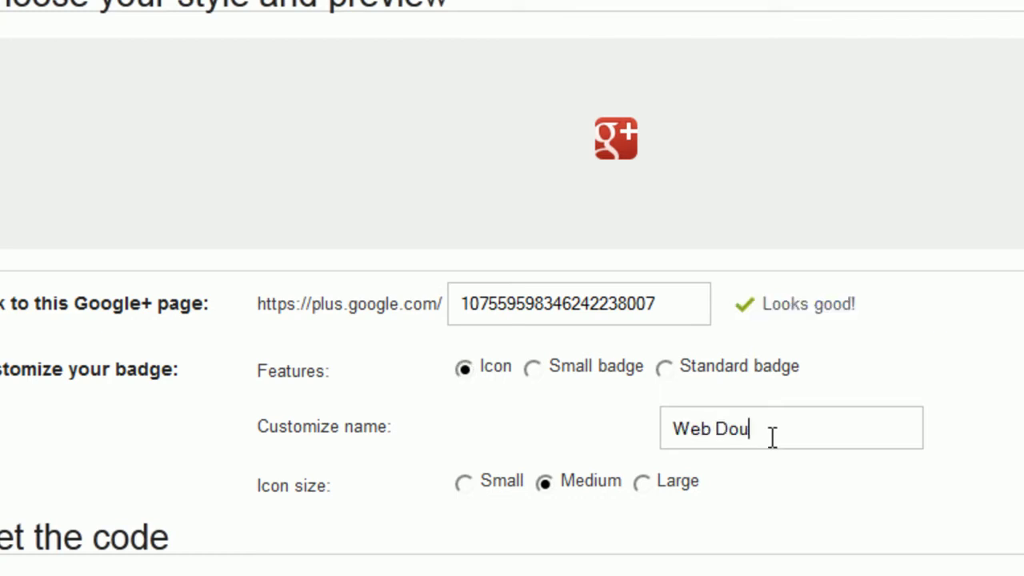
left_click(534, 370)
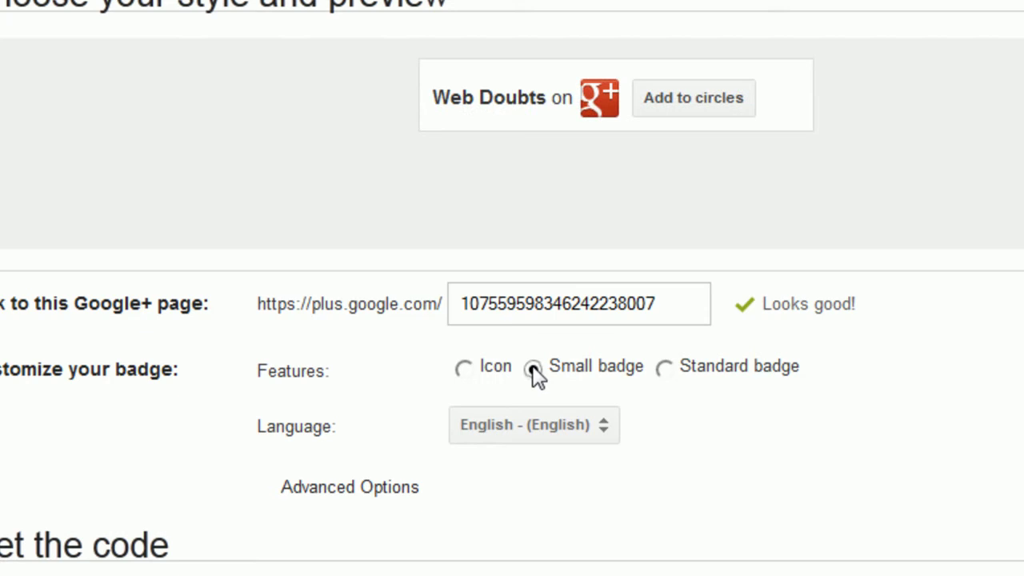
left_click(663, 371)
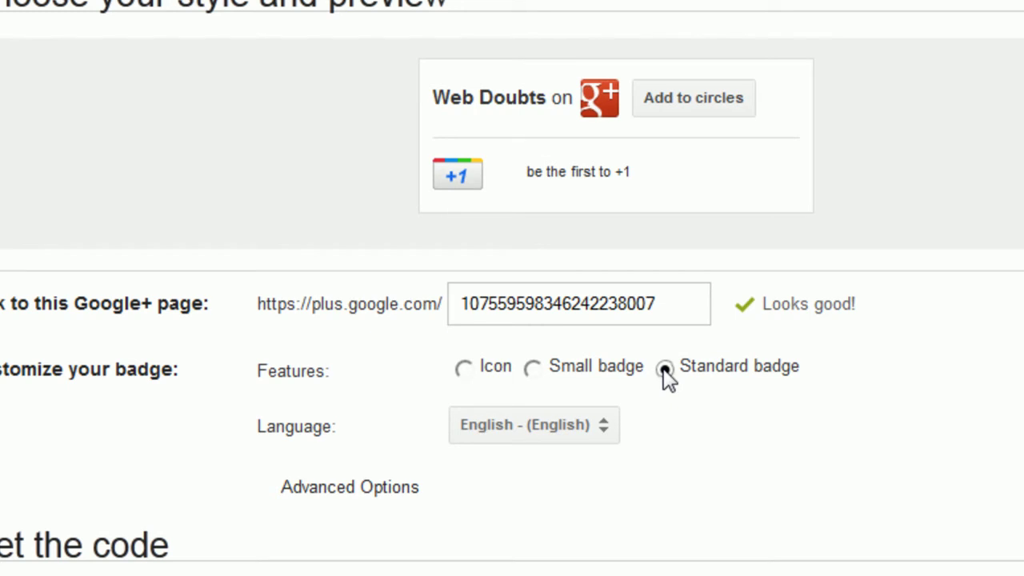
- Review the generated badge code, expand the advanced options and set the badge's color theme to Dark
scroll(667, 369, "down", 5)
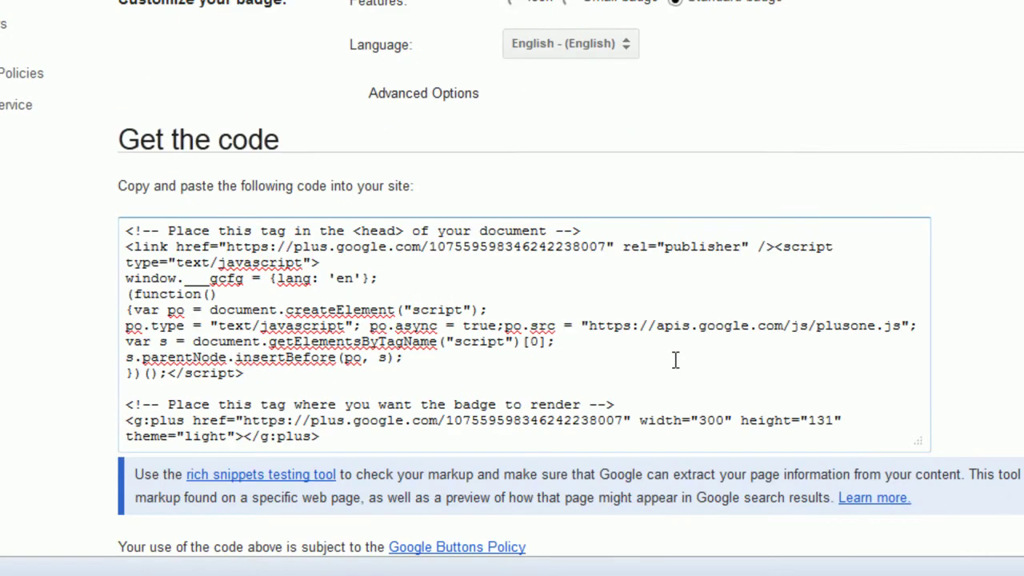
scroll(675, 360, "down", 2)
scroll(675, 360, "up", 3)
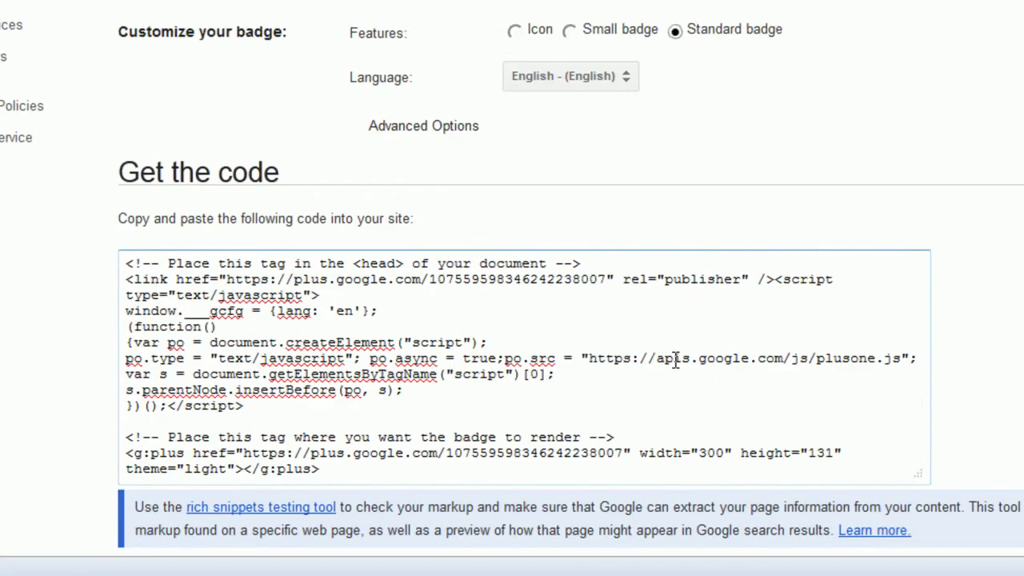
left_click(449, 130)
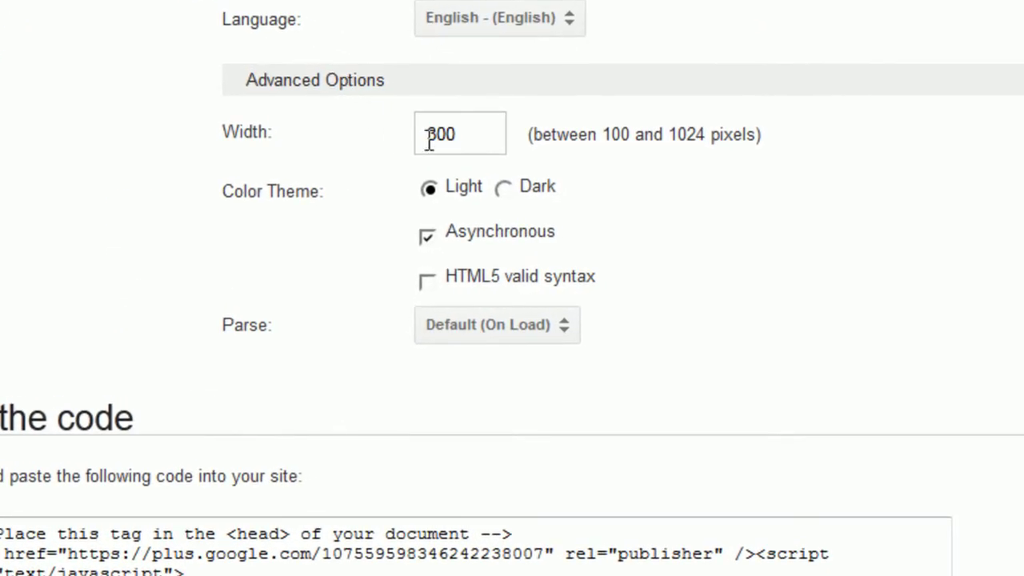
left_click(475, 132)
scroll(671, 352, "up", 2)
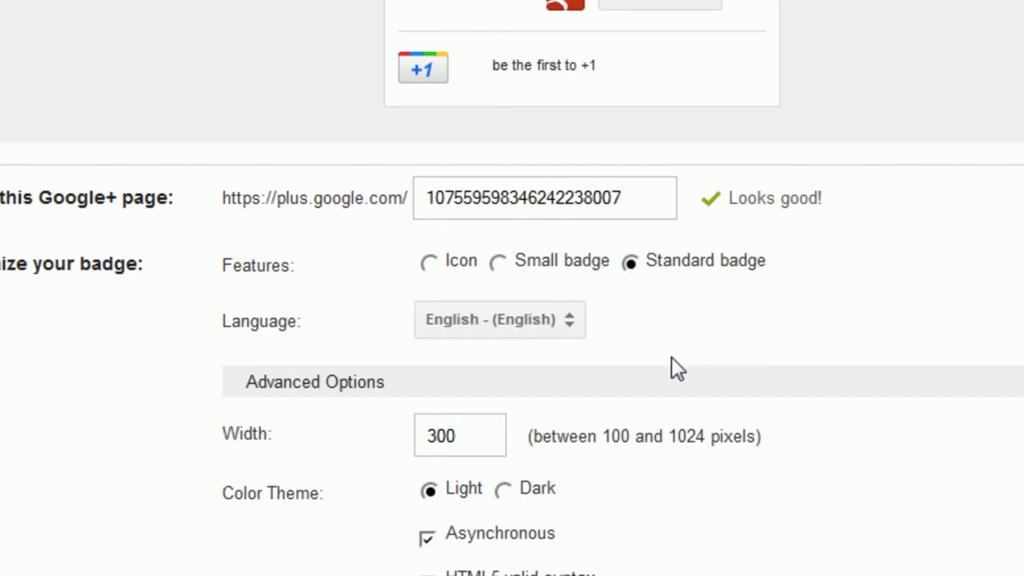
left_click(501, 491)
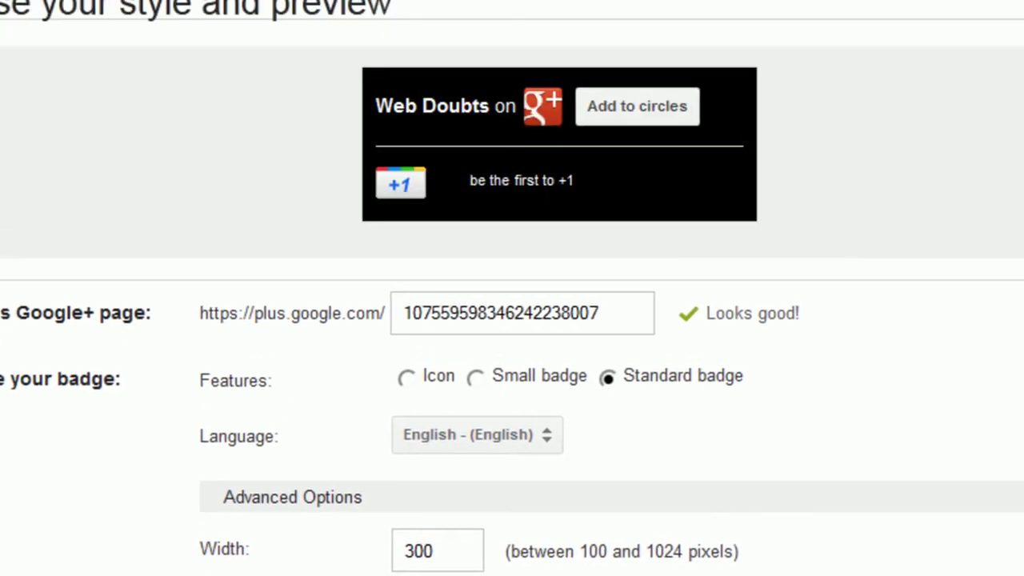
- Set the badge's color theme to Light and enable HTML5 valid syntax
left_click(408, 575)
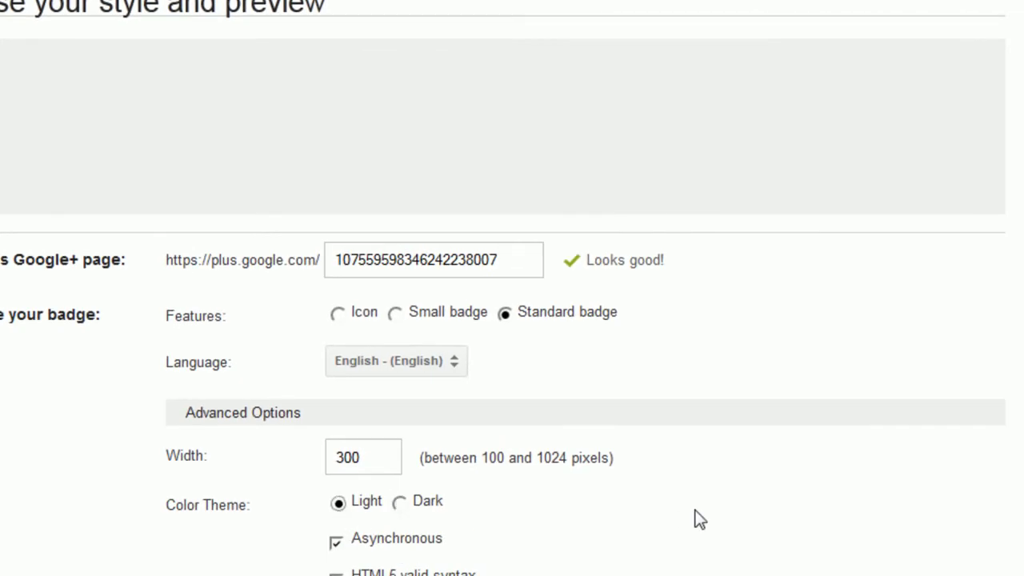
scroll(696, 518, "down", 2)
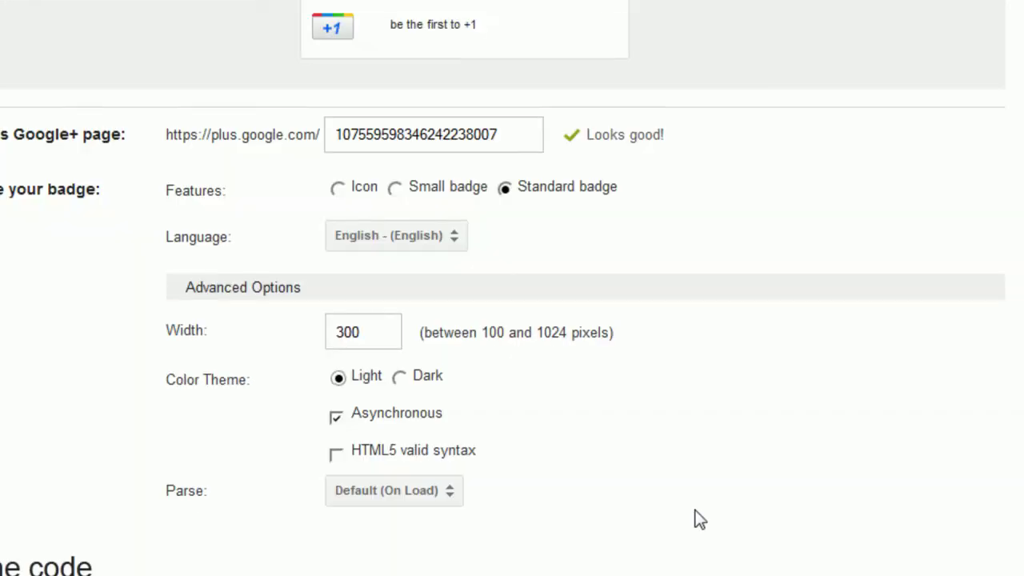
left_click(336, 458)
scroll(549, 472, "up", 2)
- Copy the complete generated badge code
scroll(549, 471, "down", 4)
left_click(853, 408)
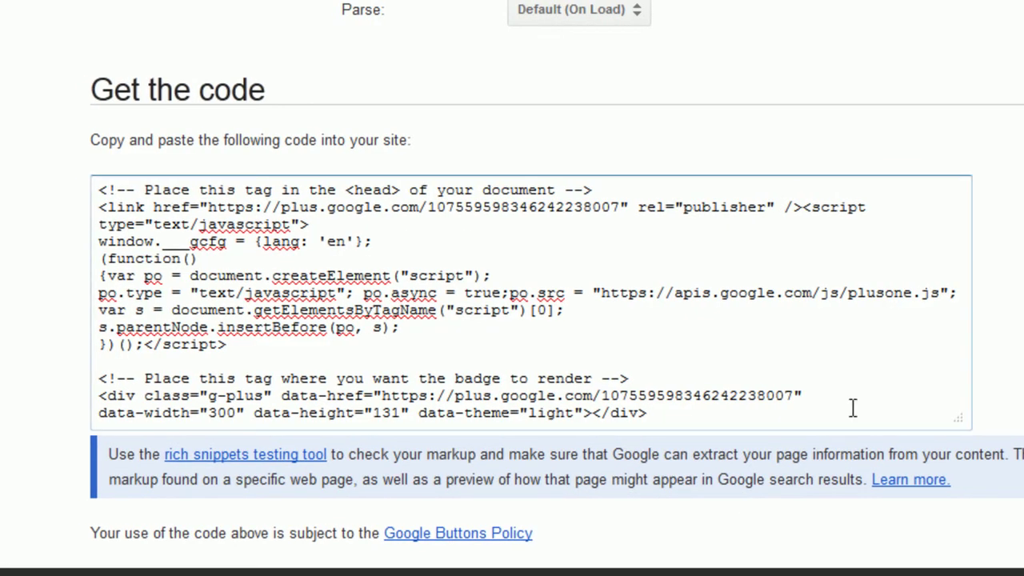
key("ctrl+a")
key("ctrl+c")
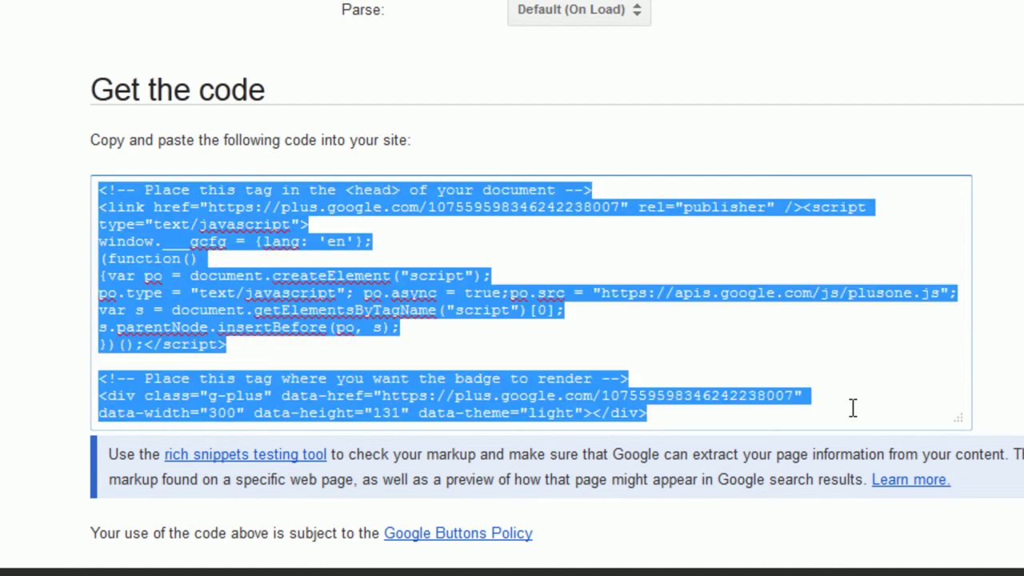
- Switch to Dreamweaver and add a <br /> line to index.html's sidebar, between the closing center tag and the "Get Email Posts" heading
key("alt+Tab")
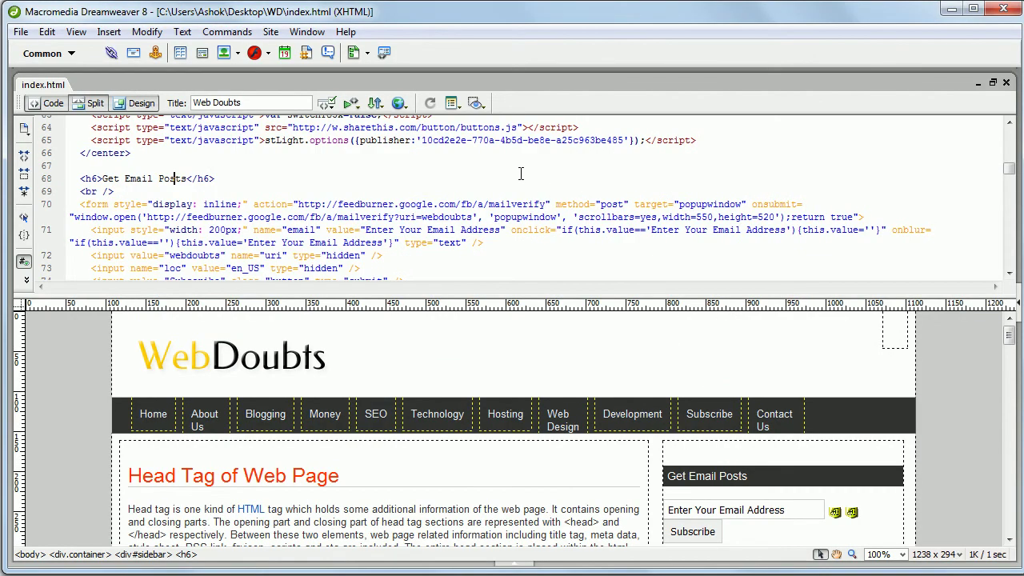
left_click(521, 166)
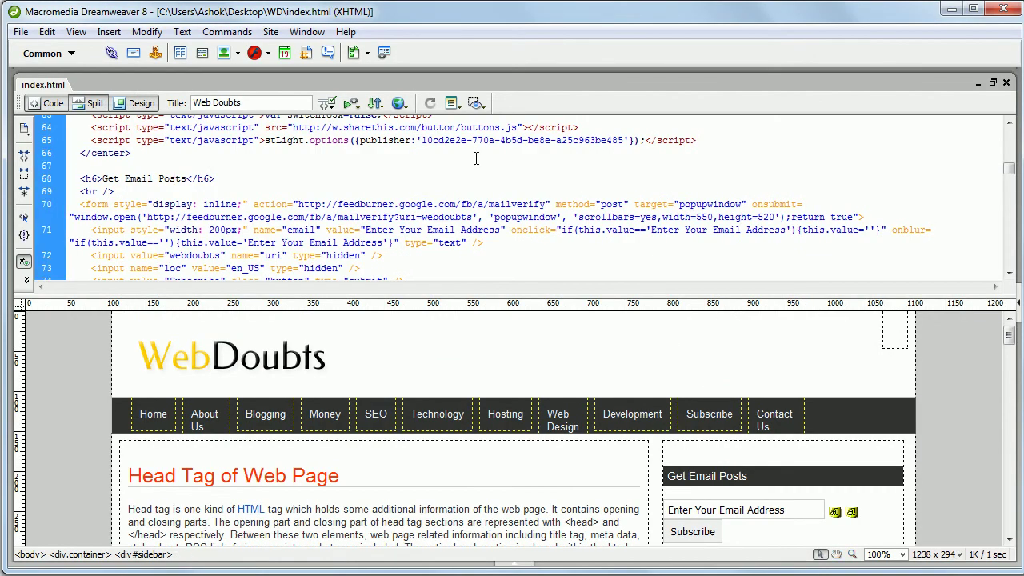
scroll(475, 159, "up", 2)
scroll(475, 159, "down", 2)
scroll(475, 158, "up", 3)
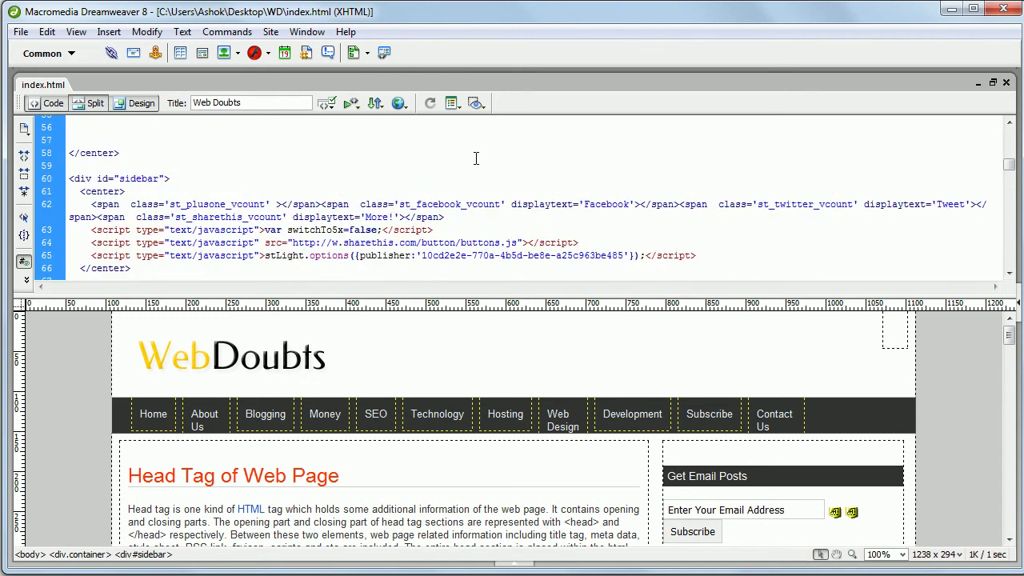
scroll(475, 158, "down", 3)
scroll(475, 159, "up", 1)
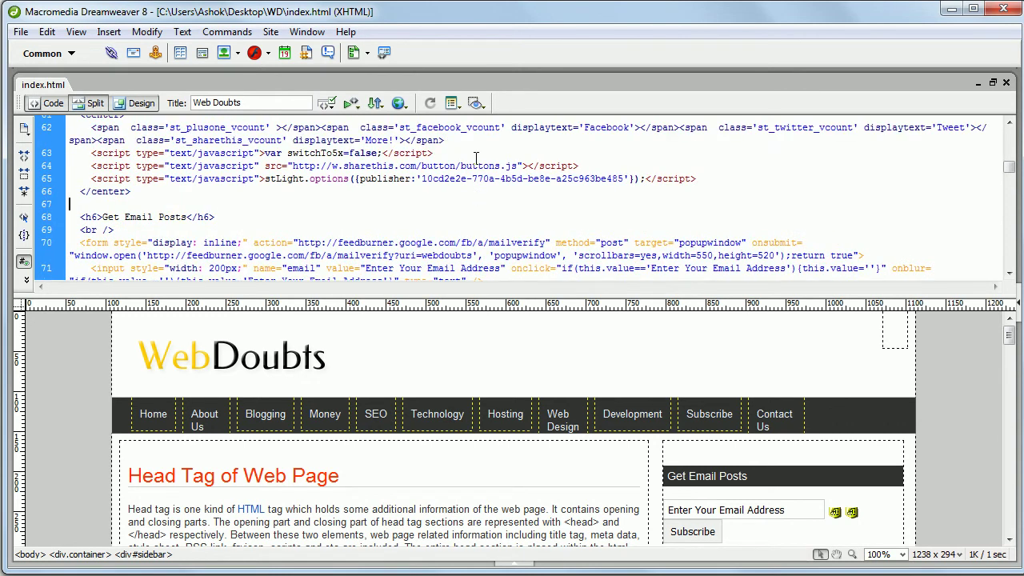
key("Return")
key("Return")
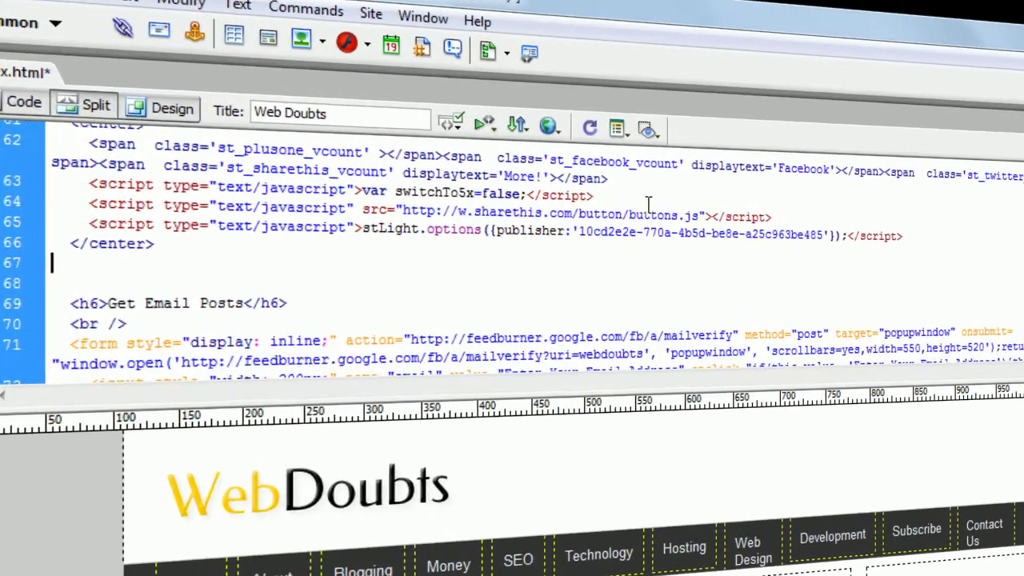
type("<br />")
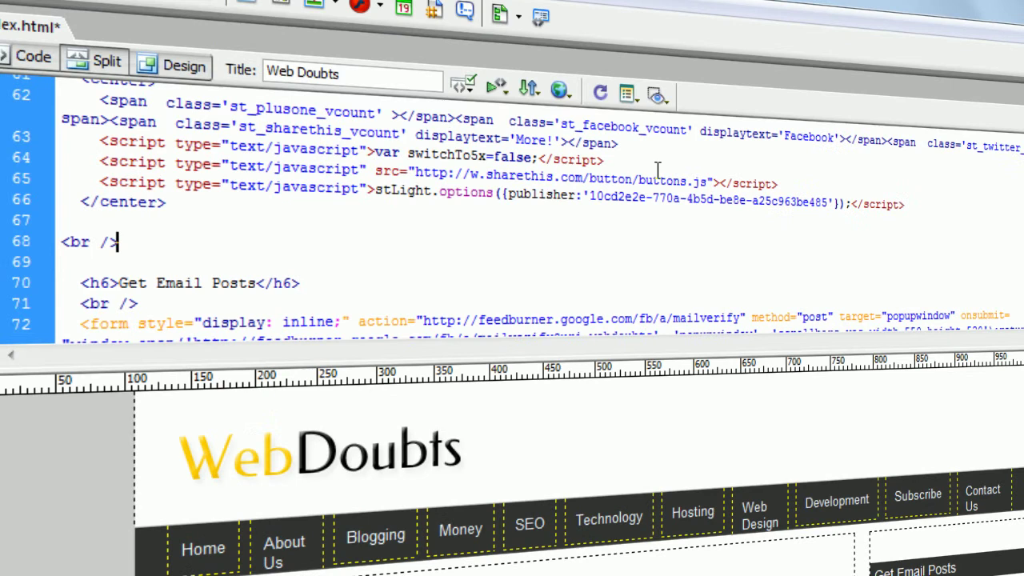
- Paste the copied badge code below the added line break, above the "Get Email Posts" heading, and save index.html
key("Return")
key("Return")
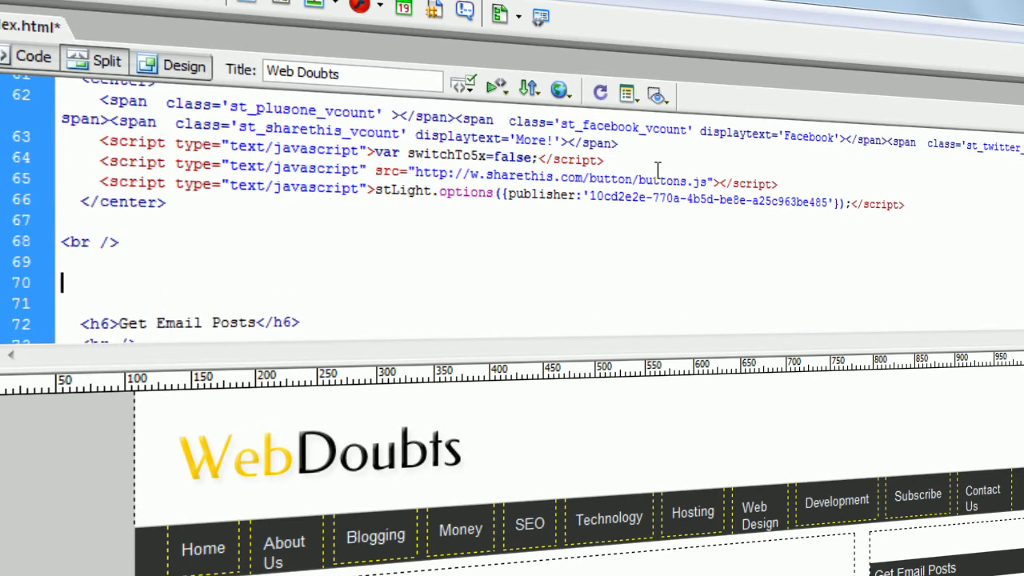
type("<")
key("BackSpace")
key("BackSpace")
key("Return")
key("ctrl+v")
key("ctrl+s")
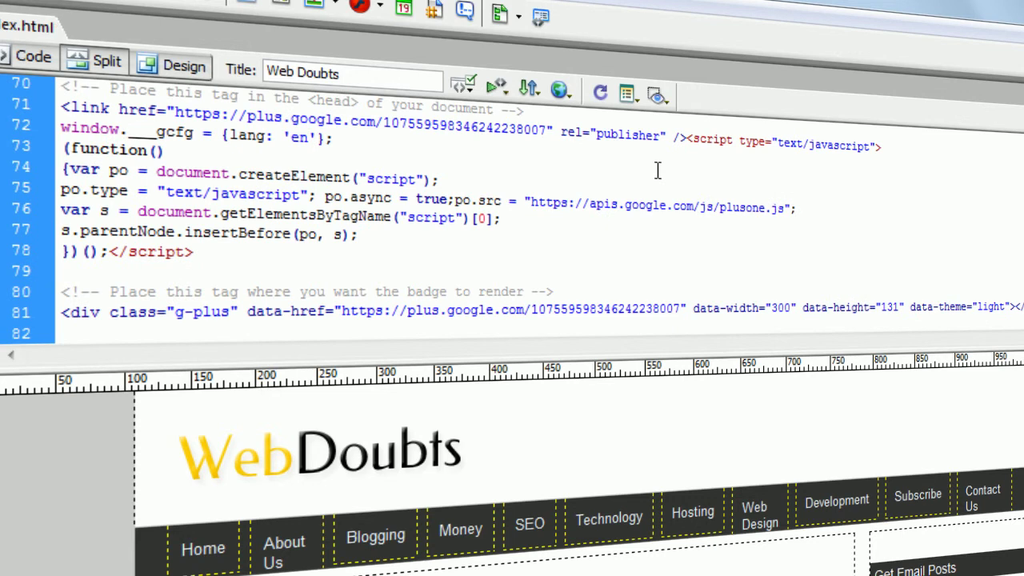